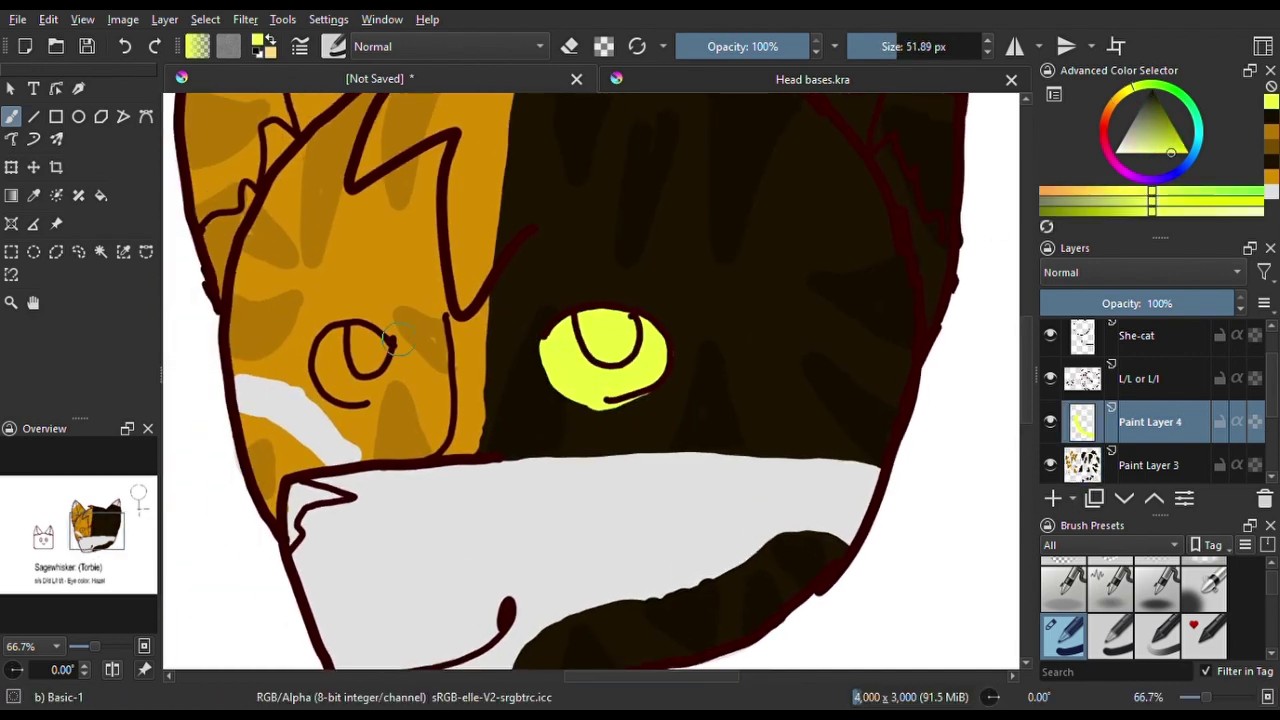
# Colour the torbie head's eyes yellow and green, and paint its inner ears and nose peach on a separate layer
pyautogui.moveTo(390, 342)
pyautogui.mouseDown()
pyautogui.moveTo(586, 322)
pyautogui.moveTo(408, 371)
pyautogui.moveTo(343, 535)
pyautogui.mouseUp()
pyautogui.moveTo(468, 174); pyautogui.dragTo(481, 254)
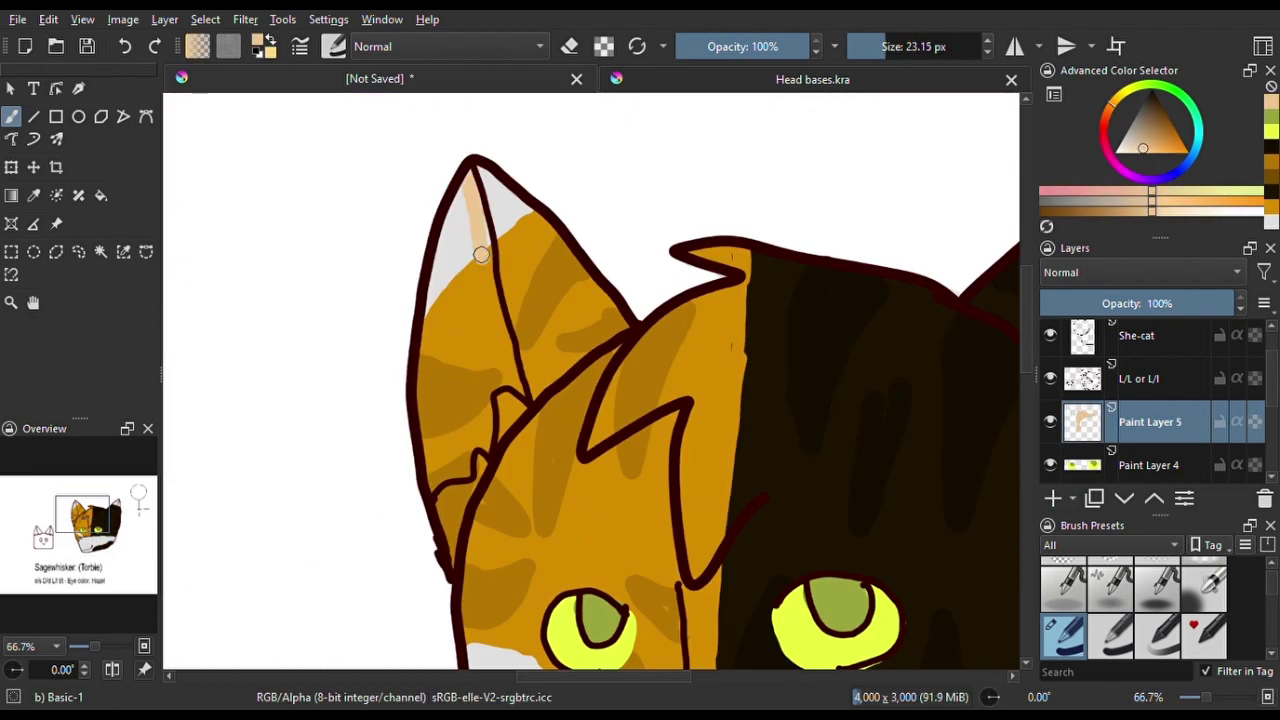
pyautogui.moveTo(481, 437); pyautogui.dragTo(470, 260)
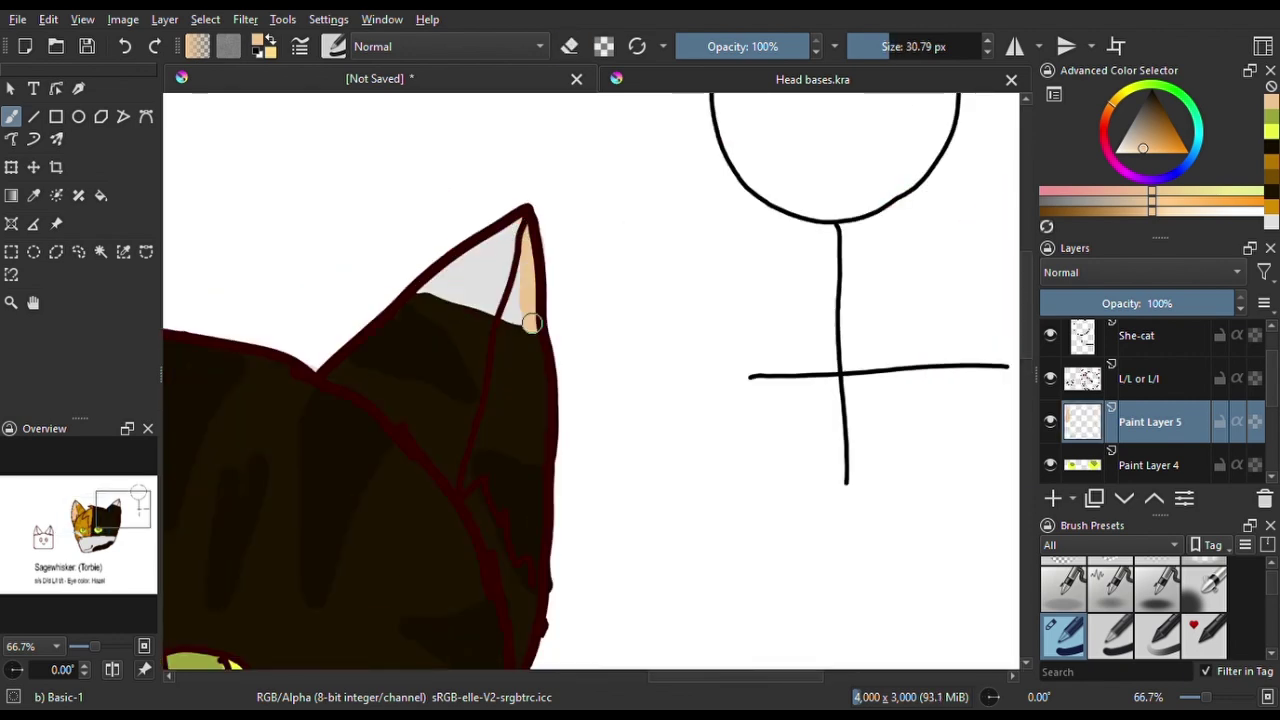
pyautogui.moveTo(520, 330); pyautogui.dragTo(520, 560)
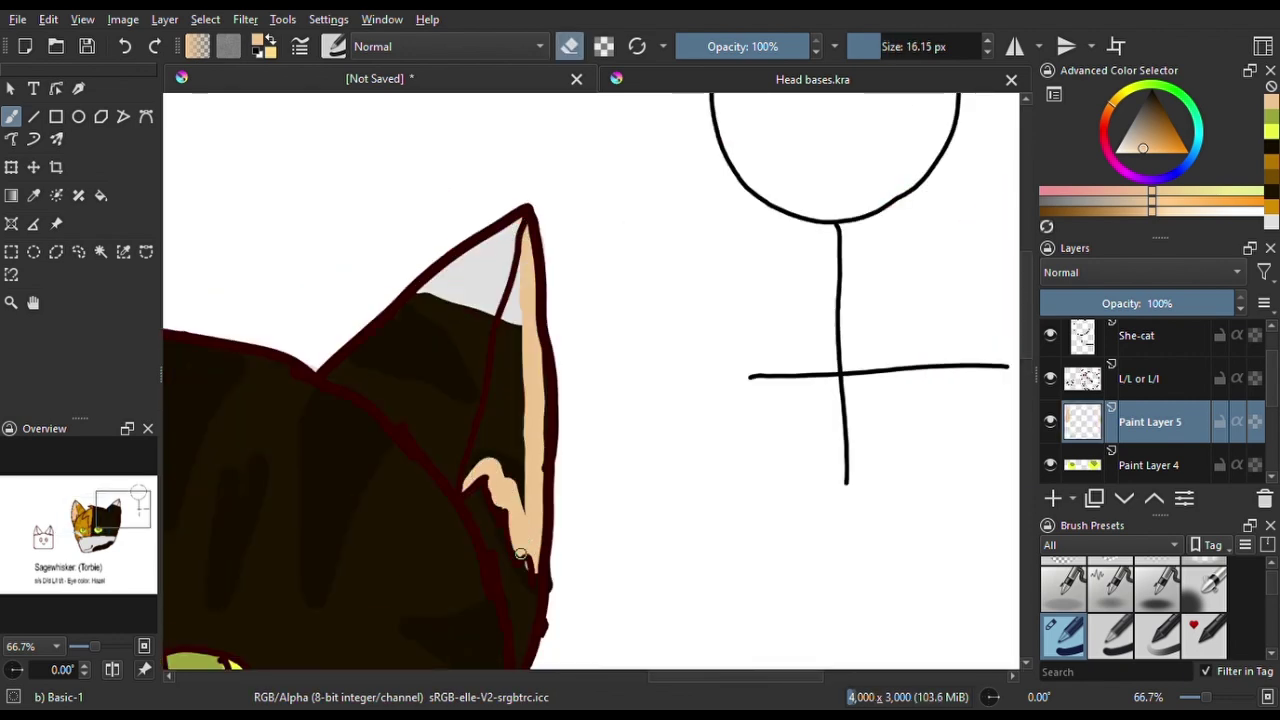
pyautogui.moveTo(515, 290); pyautogui.dragTo(523, 465)
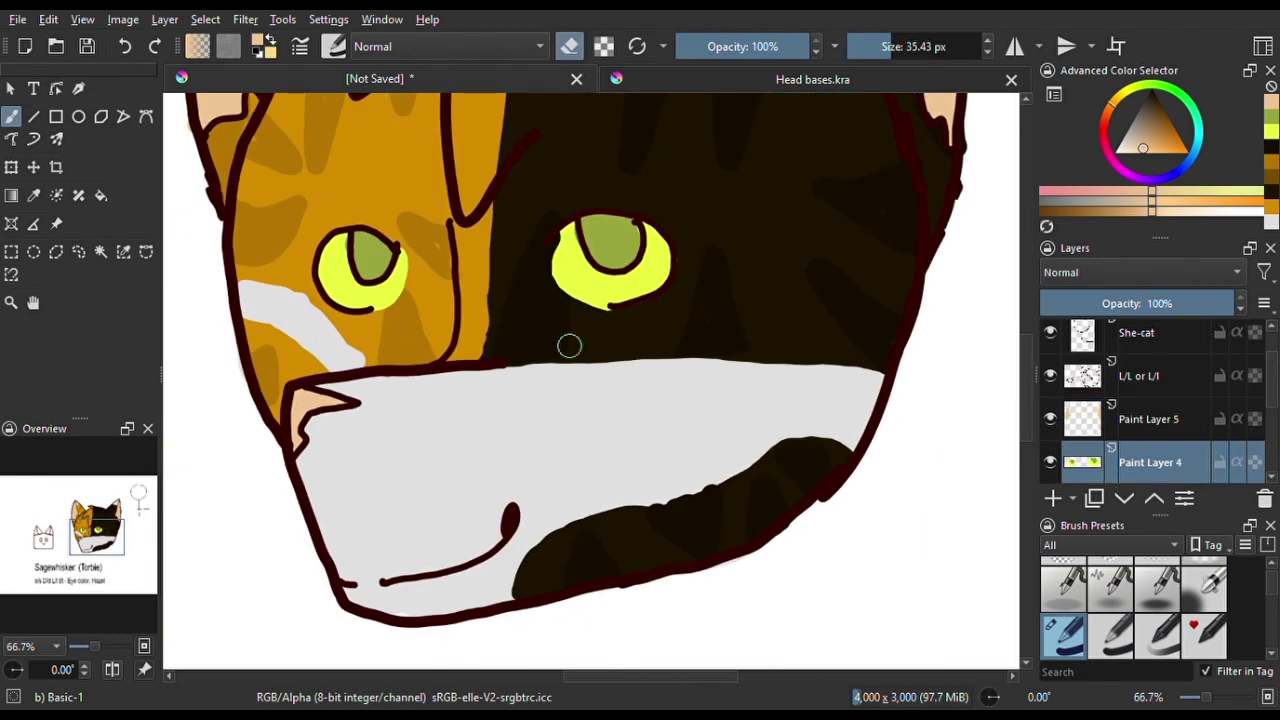
pyautogui.keyDown('ctrl'); pyautogui.click(606, 314); pyautogui.keyUp('ctrl')
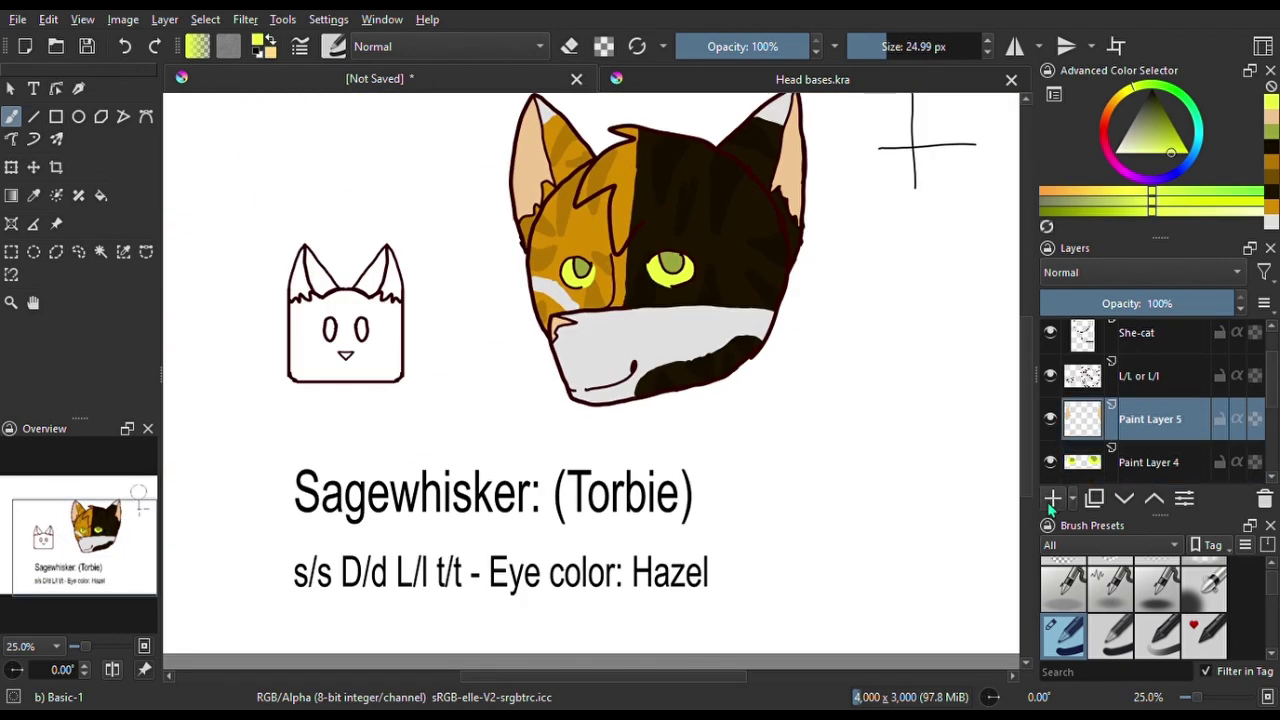
# Fill the small front-facing torbie head light grey on a new layer, and undo the trial patch outlines
pyautogui.click(1052, 497)
pyautogui.moveTo(470, 180)
pyautogui.mouseDown()
pyautogui.moveTo(443, 214)
pyautogui.moveTo(397, 354)
pyautogui.moveTo(391, 455)
pyautogui.moveTo(554, 431)
pyautogui.moveTo(469, 309)
pyautogui.mouseUp()
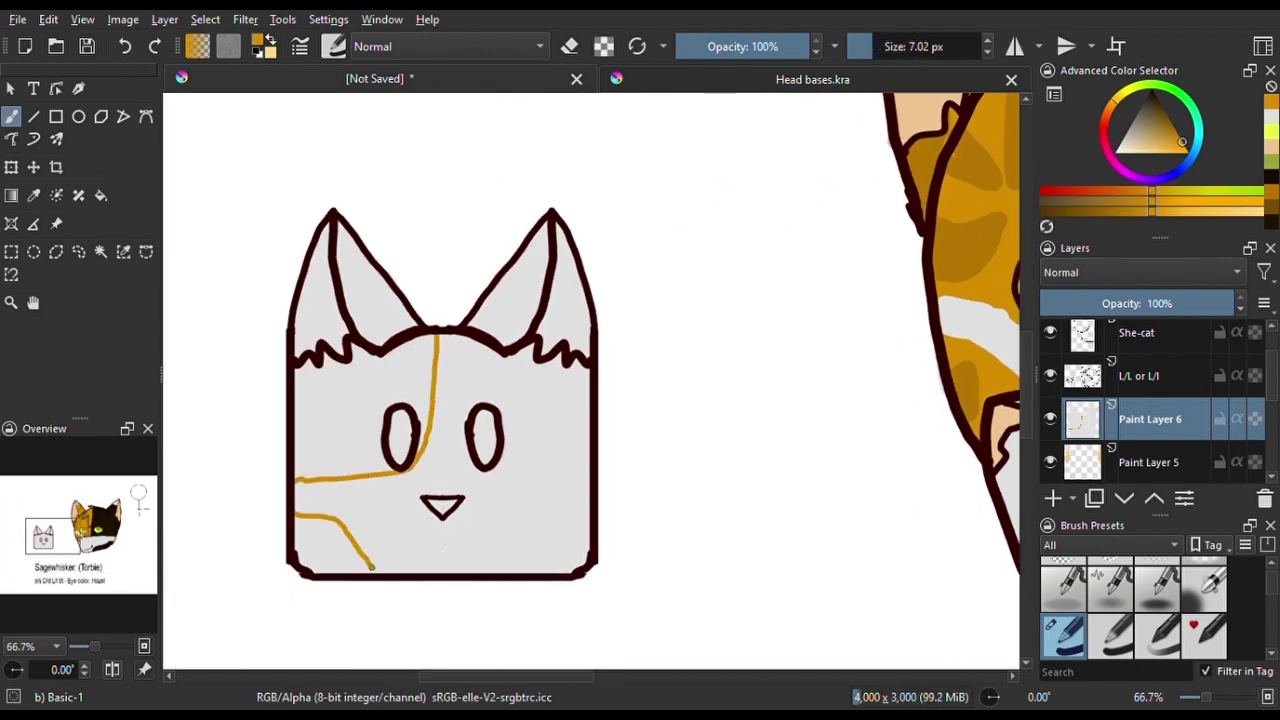
pyautogui.keyDown('ctrl'); pyautogui.click(427, 307); pyautogui.keyUp('ctrl')
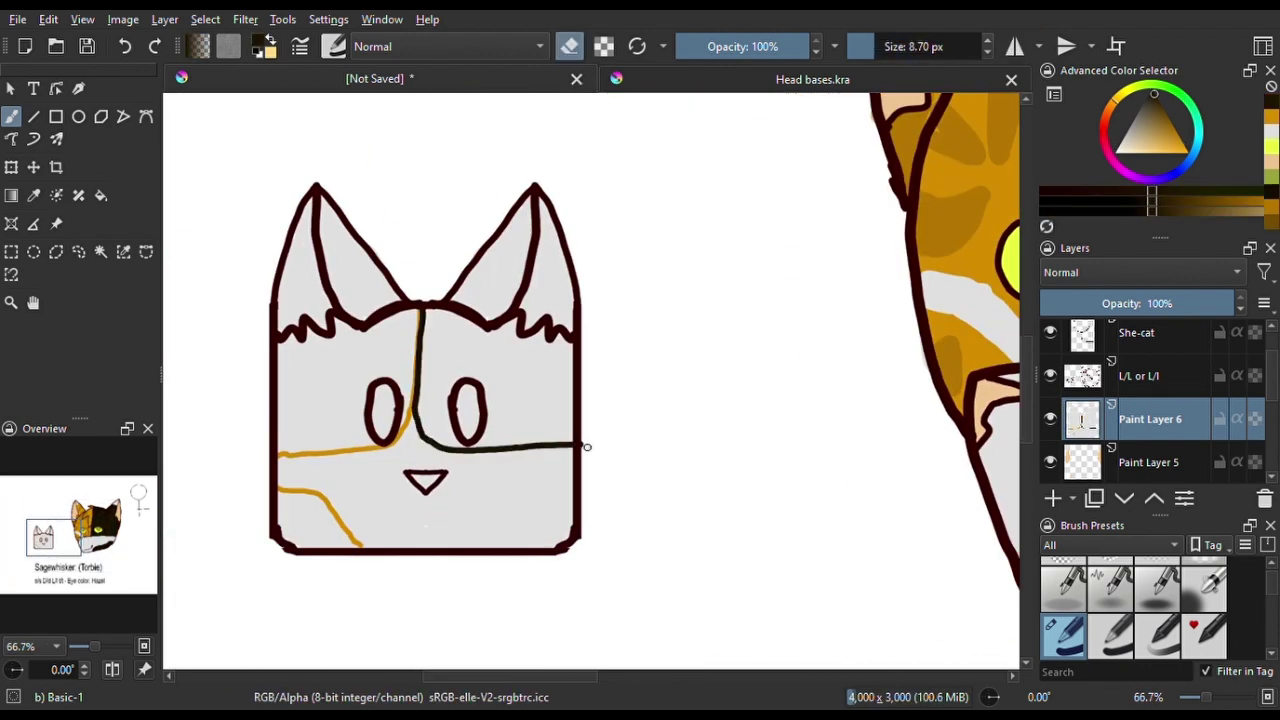
pyautogui.hotkey('ctrl', 'z')
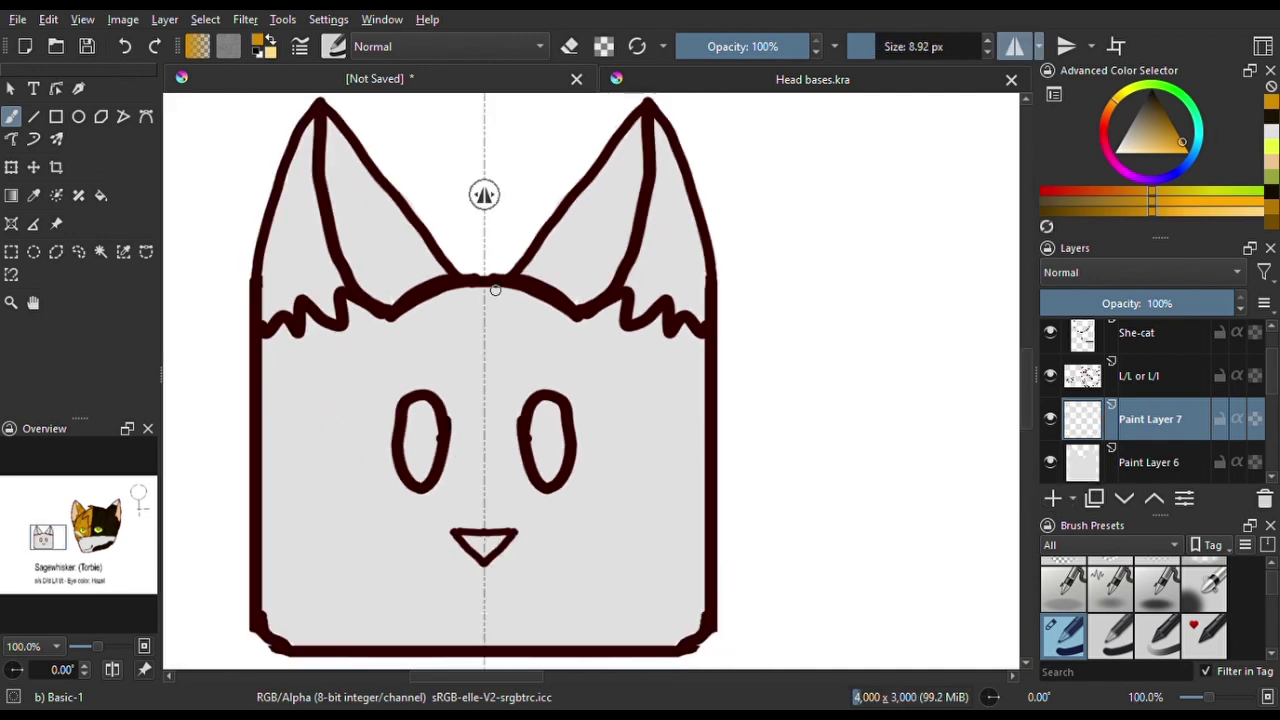
# Outline the small head's orange and black patches on a new layer, and fill the orange ear, face and cheek areas
pyautogui.moveTo(263, 590); pyautogui.dragTo(376, 645)
pyautogui.keyDown('ctrl'); pyautogui.click(483, 300); pyautogui.keyUp('ctrl')
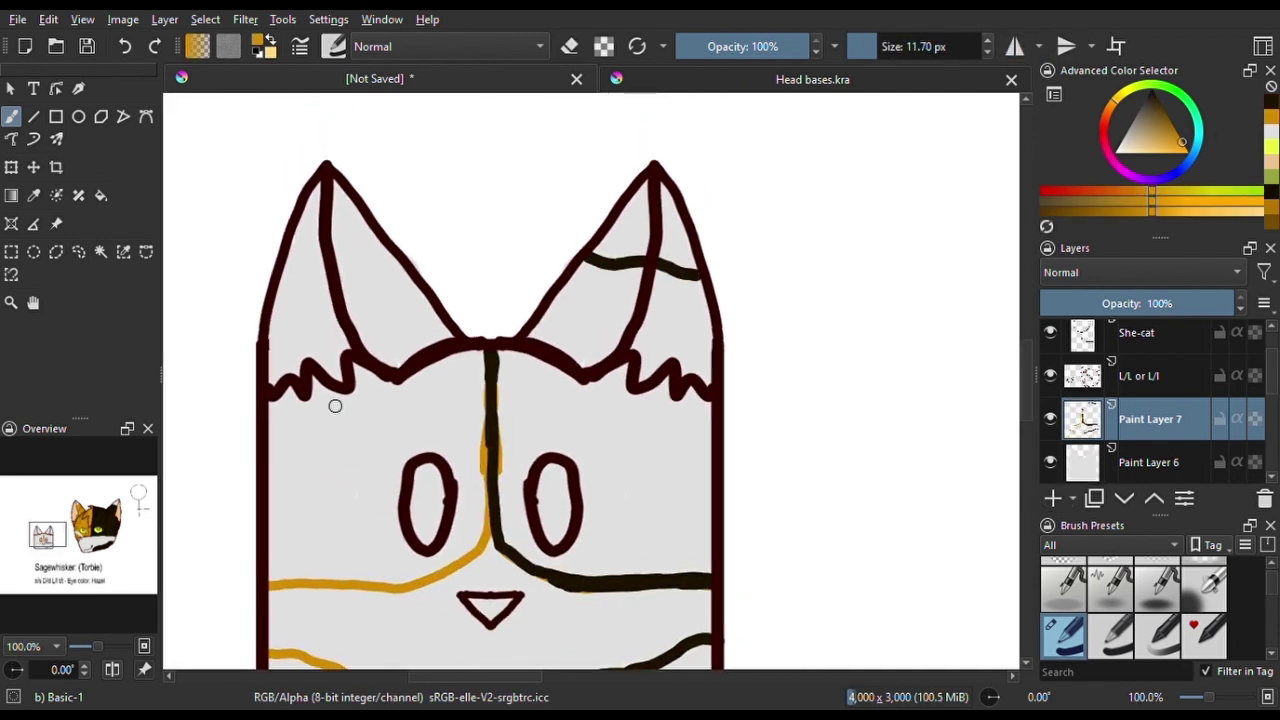
pyautogui.moveTo(290, 300)
pyautogui.mouseDown()
pyautogui.moveTo(300, 570)
pyautogui.moveTo(420, 300)
pyautogui.mouseUp()
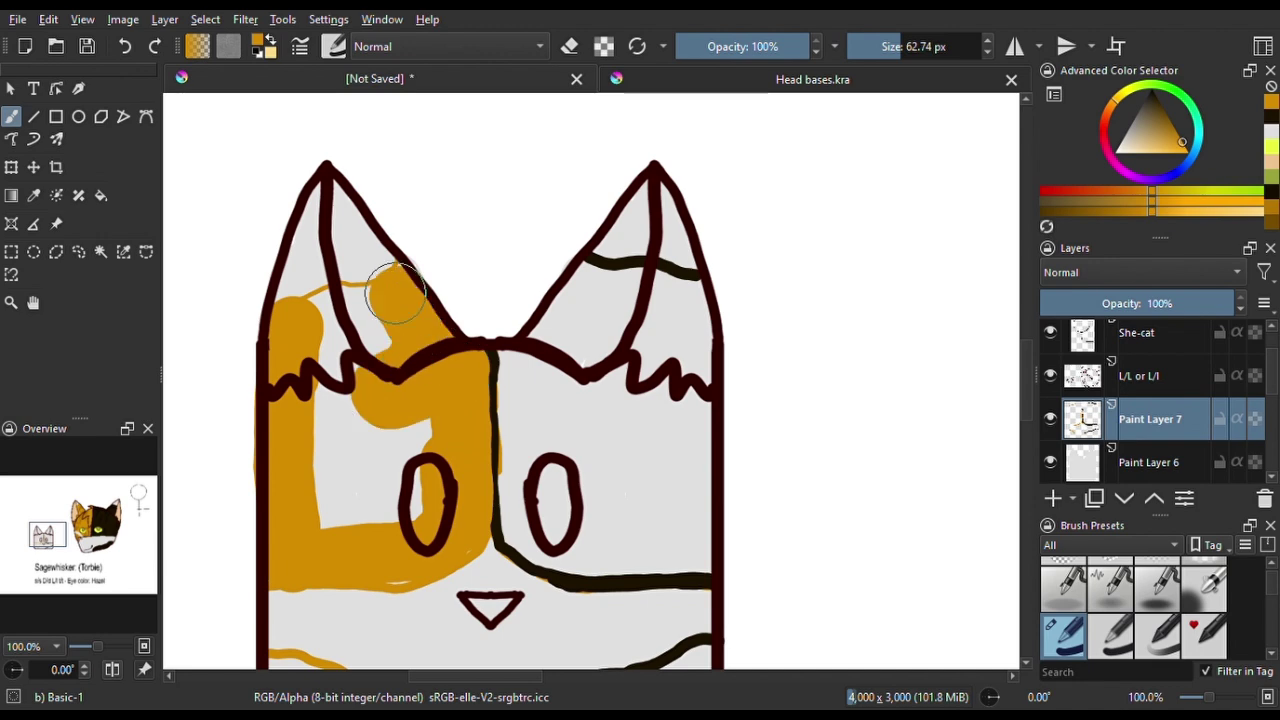
pyautogui.moveTo(430, 520); pyautogui.dragTo(300, 300)
pyautogui.press('e')
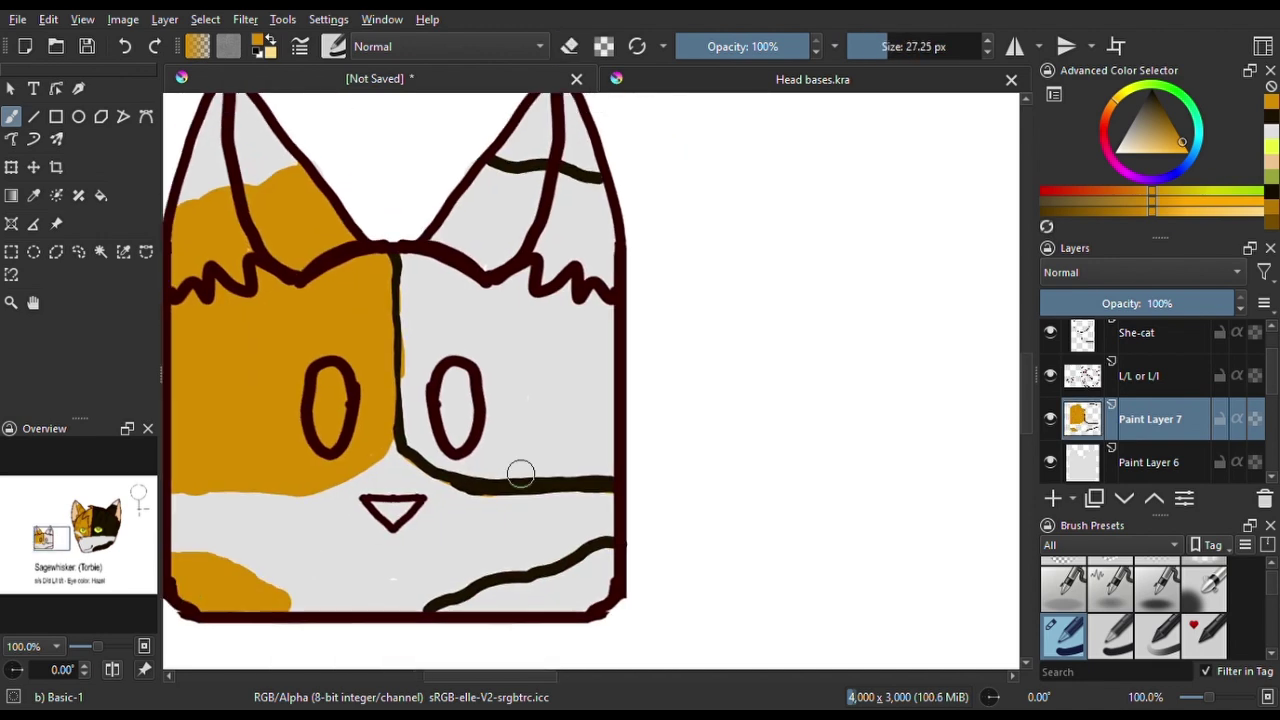
# Fill the small head's black cheek, face and ear patches, and tidy the colour boundary above the nose
pyautogui.moveTo(520, 471)
pyautogui.mouseDown()
pyautogui.moveTo(573, 560)
pyautogui.moveTo(603, 574)
pyautogui.mouseUp()
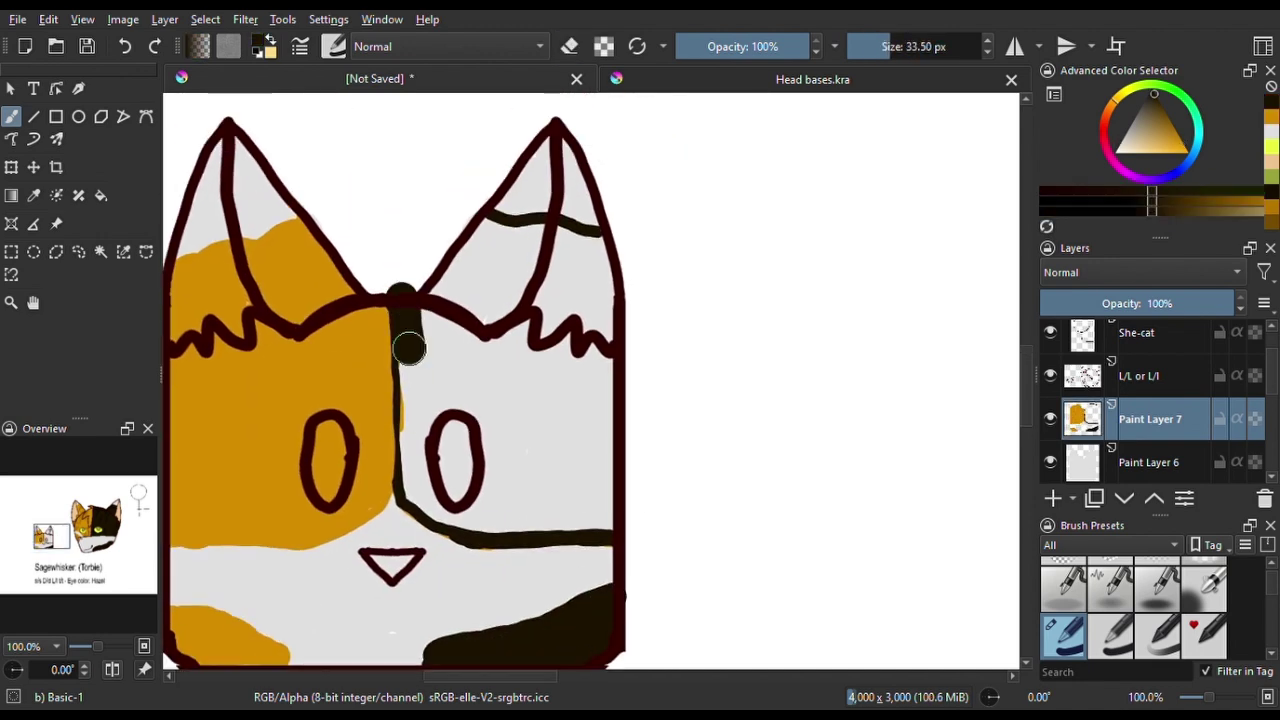
pyautogui.moveTo(406, 343); pyautogui.dragTo(625, 515)
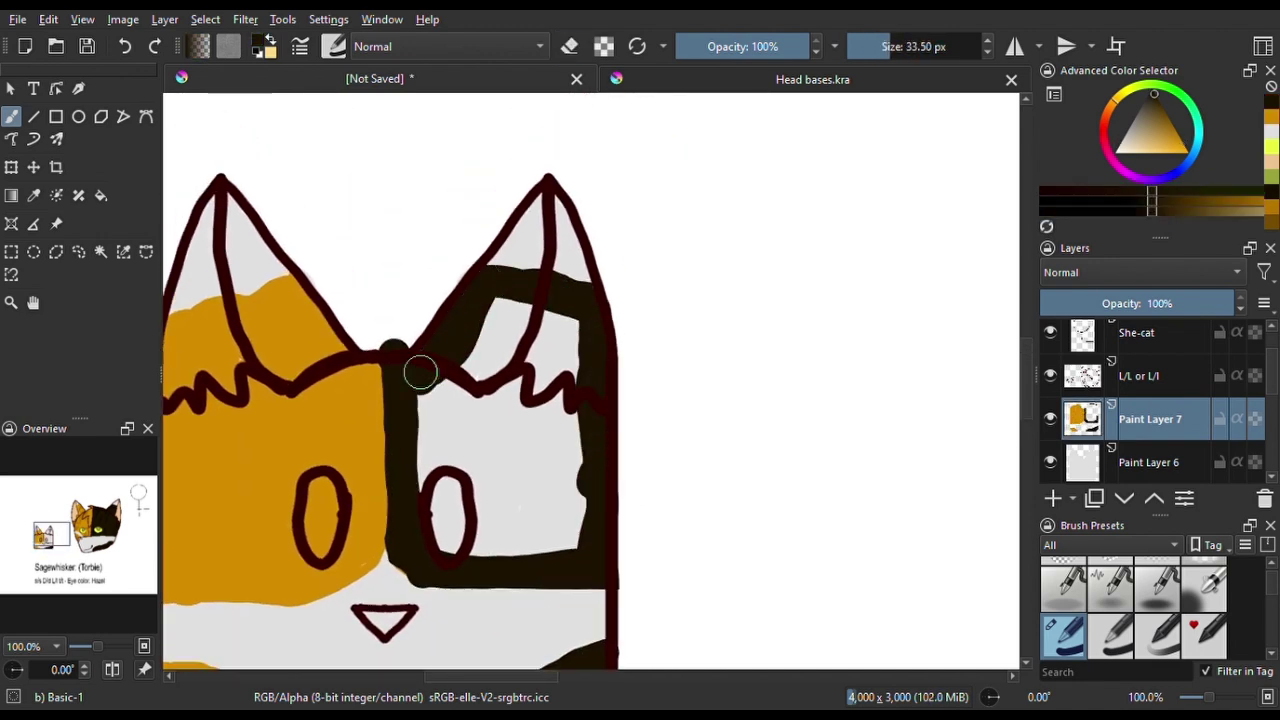
pyautogui.moveTo(417, 371); pyautogui.dragTo(491, 426)
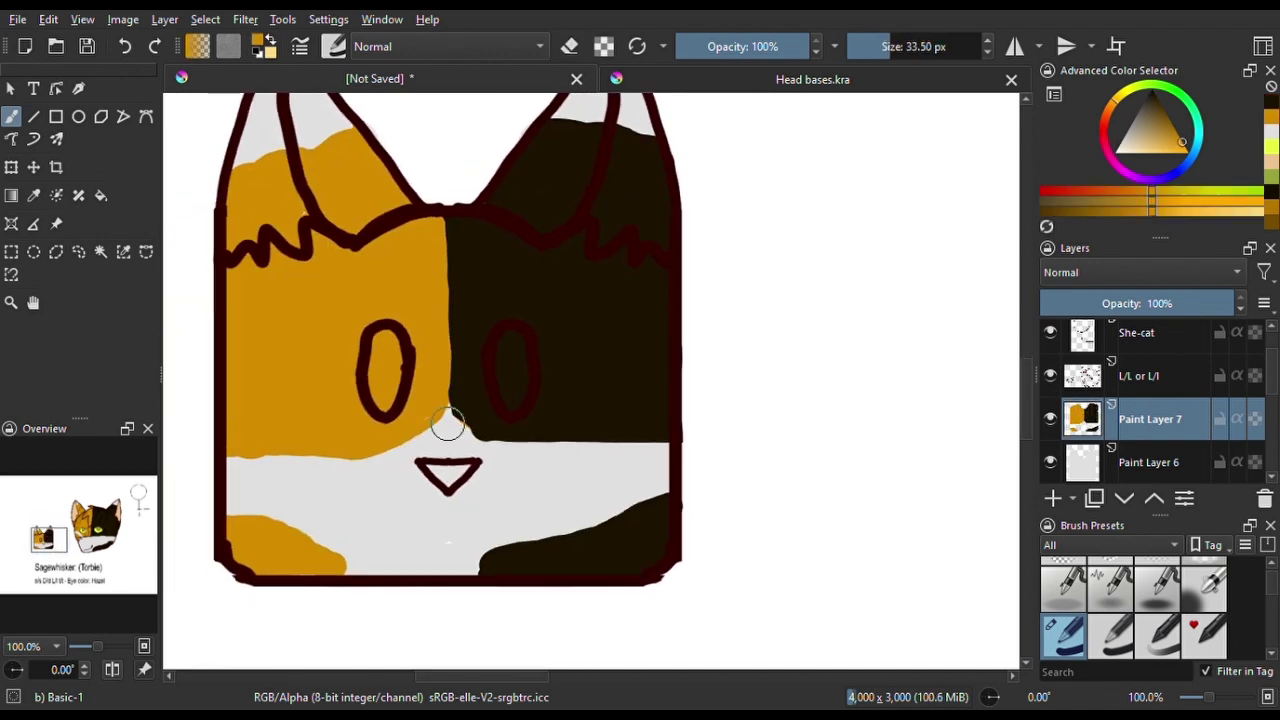
pyautogui.moveTo(469, 387); pyautogui.dragTo(480, 430)
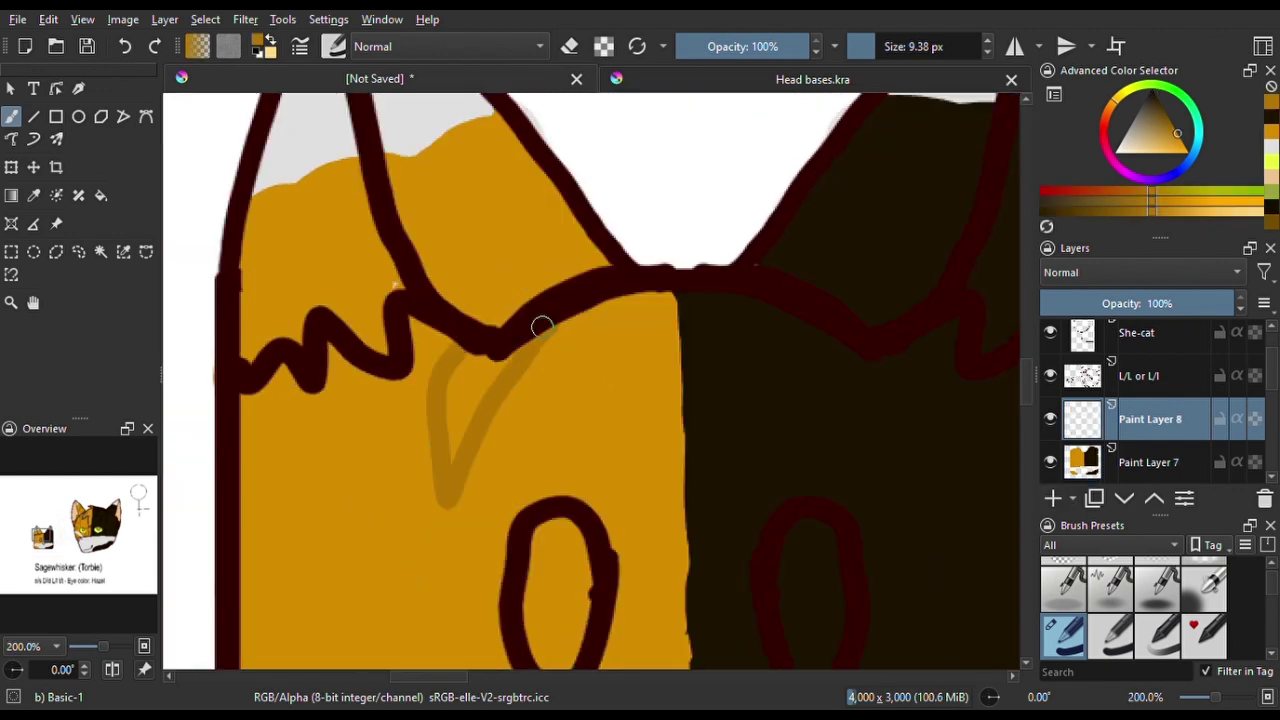
# Paint darker orange tabby stripes on the forehead, ear and face of the small head's orange side
pyautogui.moveTo(530, 285); pyautogui.dragTo(588, 360)
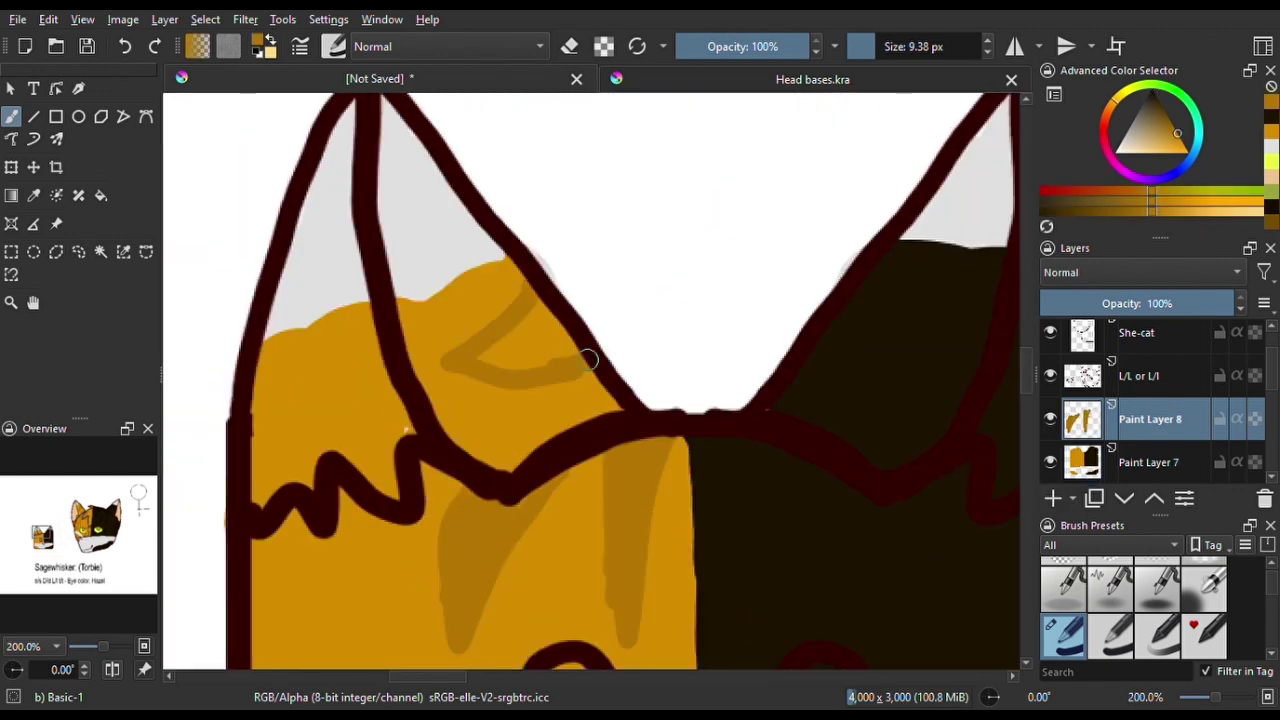
pyautogui.scroll(-10, 588, 360)
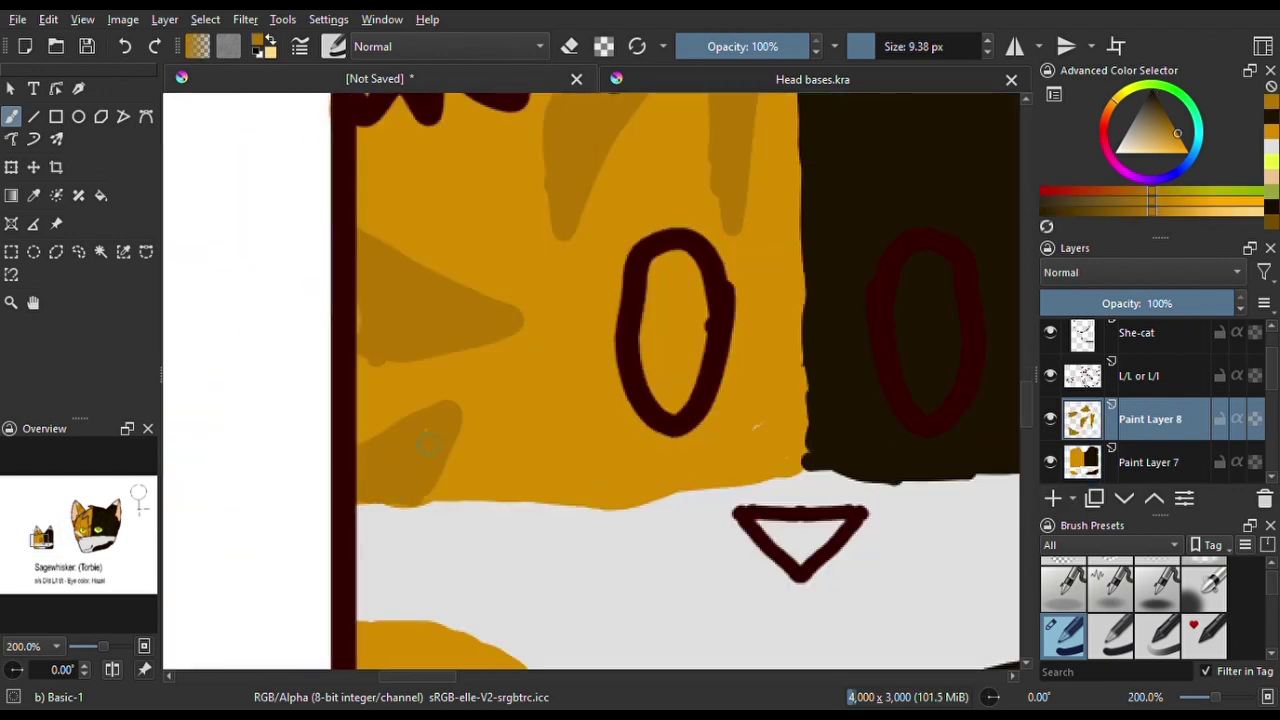
pyautogui.moveTo(760, 415); pyautogui.dragTo(765, 480)
pyautogui.moveTo(580, 415); pyautogui.dragTo(603, 463)
pyautogui.scroll(-5, 603, 463)
# Paint darker tabby stripes across the ear, face and cheek of the small head's black side, trimming any overspill
pyautogui.moveTo(420, 355)
pyautogui.mouseDown()
pyautogui.moveTo(427, 443)
pyautogui.moveTo(640, 423)
pyautogui.mouseUp()
pyautogui.press('e')
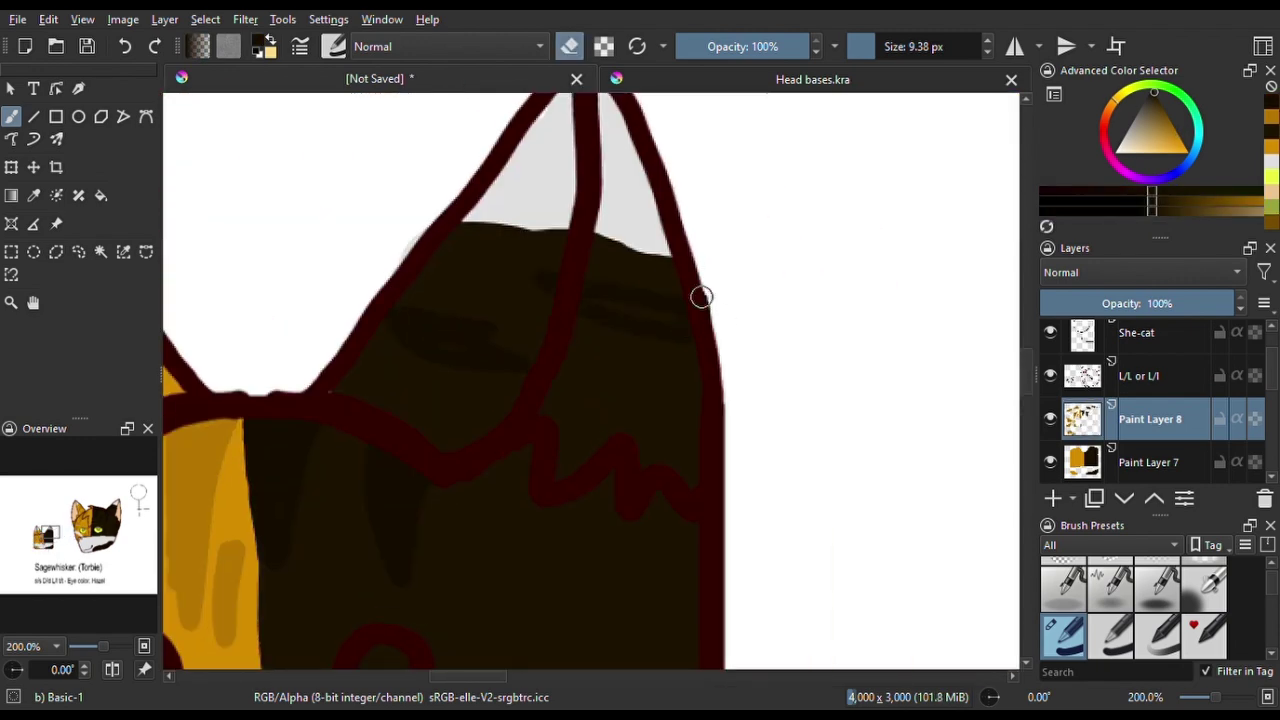
pyautogui.scroll(-5, 701, 297)
pyautogui.press('e')
pyautogui.moveTo(586, 574); pyautogui.dragTo(452, 319)
pyautogui.press('-')
# Paint the small head's inner ears and nose peach on a new layer
pyautogui.press('Insert')
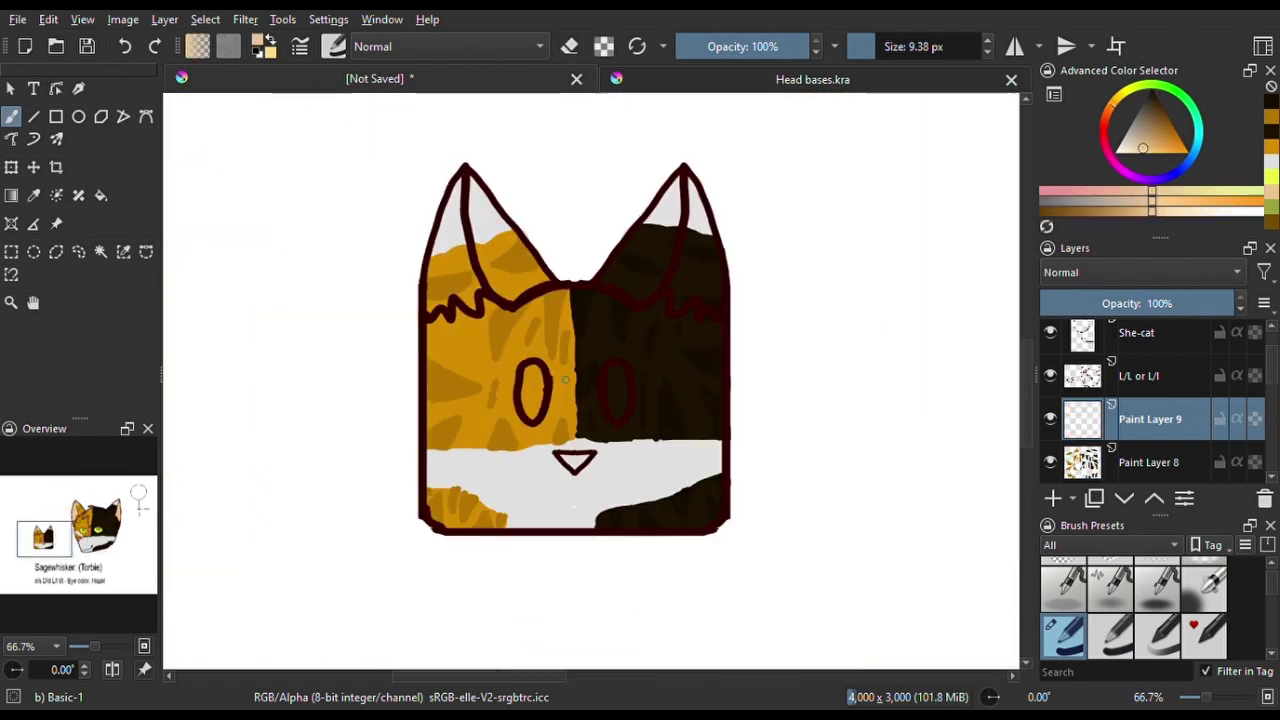
pyautogui.scroll(5, 551, 194)
pyautogui.moveTo(378, 185)
pyautogui.mouseDown()
pyautogui.moveTo(352, 532)
pyautogui.moveTo(391, 493)
pyautogui.mouseUp()
pyautogui.scroll(-2, 356, 400)
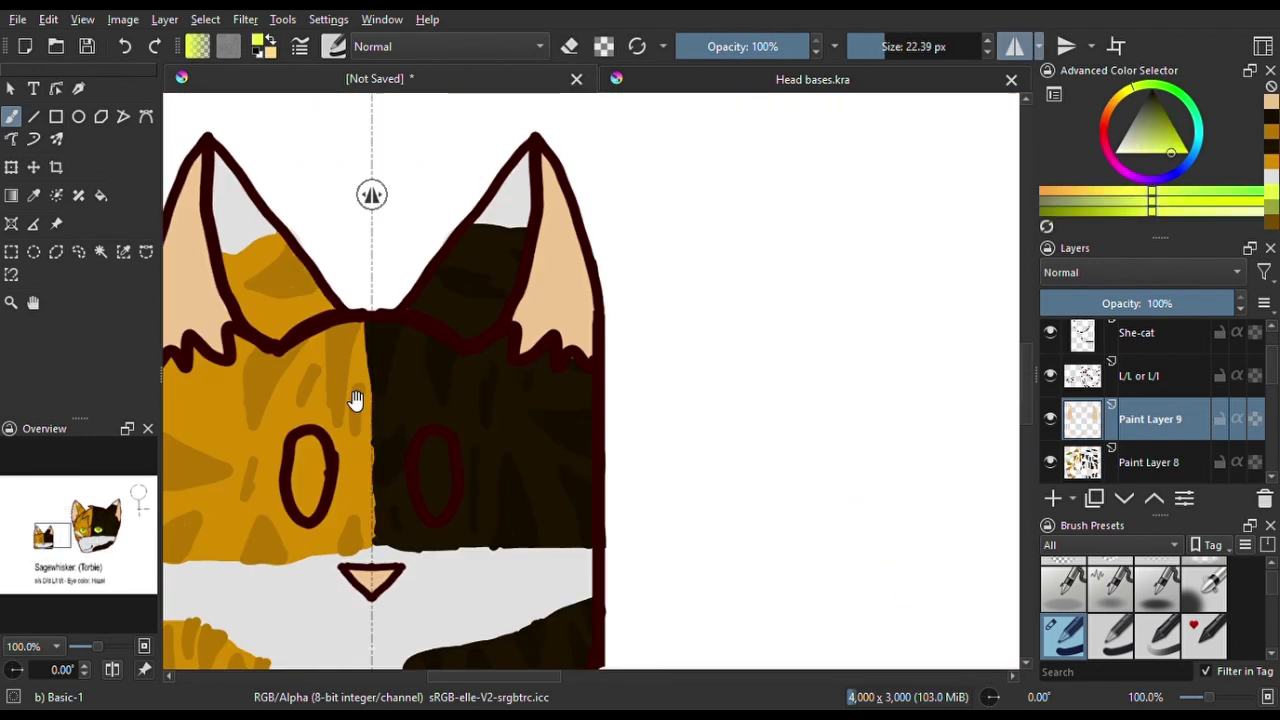
pyautogui.scroll(-4, 556, 420)
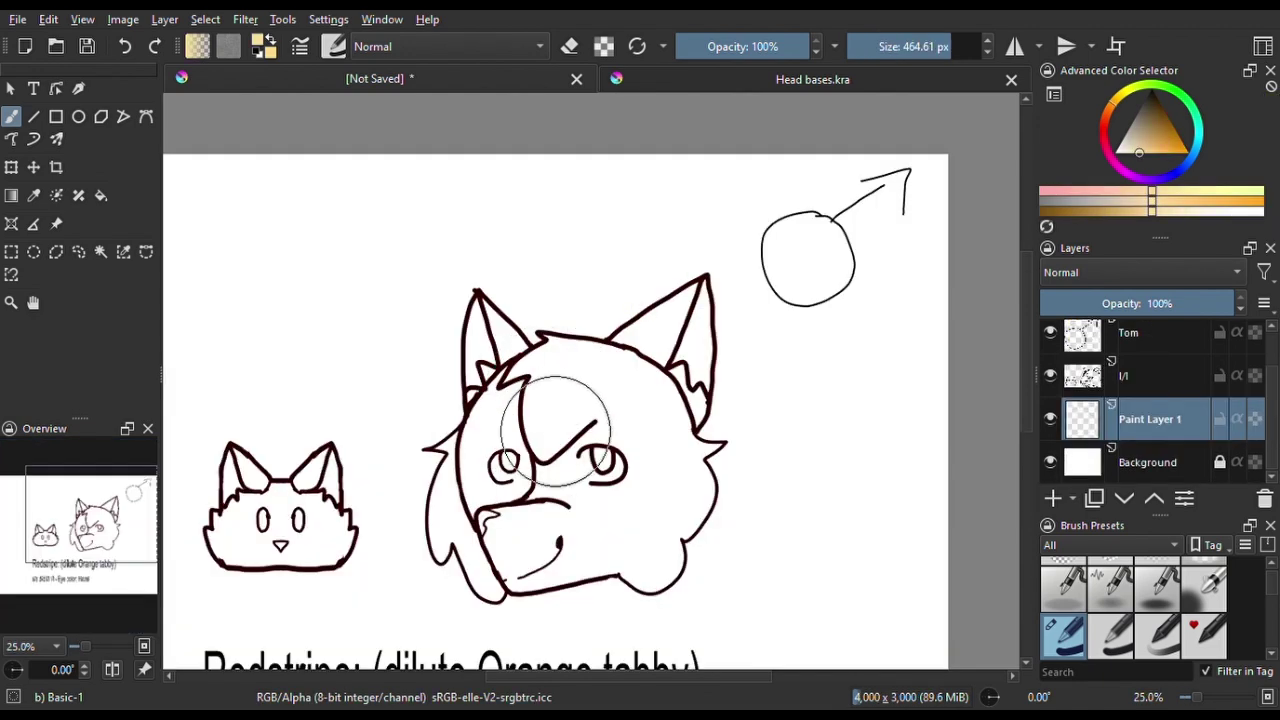
# Paint a pale orange base coat on the large Redstripe head's ears and along the top of the forehead
pyautogui.scroll(4, 555, 430)
pyautogui.press('[')
pyautogui.press('[')
pyautogui.press('[')
pyautogui.moveTo(400, 280); pyautogui.dragTo(477, 372)
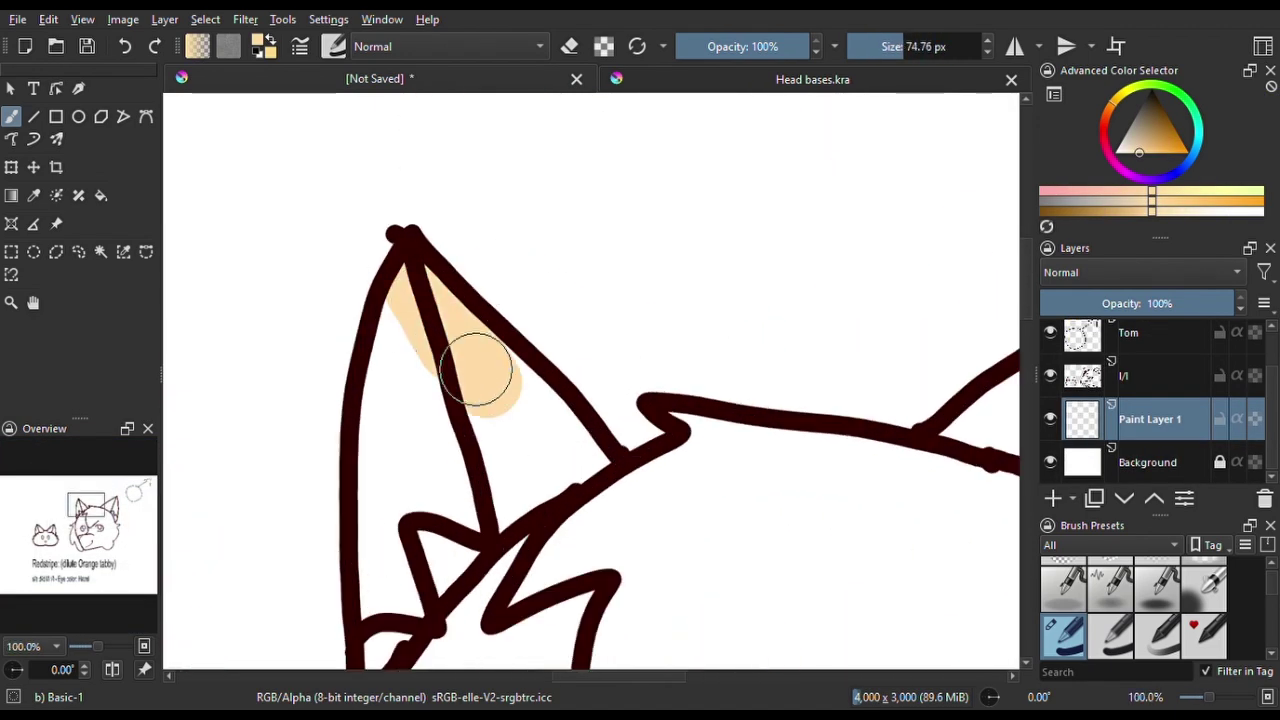
pyautogui.moveTo(413, 322)
pyautogui.mouseDown()
pyautogui.moveTo(410, 356)
pyautogui.moveTo(515, 325)
pyautogui.moveTo(477, 340)
pyautogui.moveTo(590, 241)
pyautogui.moveTo(708, 254)
pyautogui.moveTo(796, 295)
pyautogui.moveTo(556, 328)
pyautogui.moveTo(690, 235)
pyautogui.moveTo(699, 423)
pyautogui.moveTo(635, 427)
pyautogui.moveTo(598, 462)
pyautogui.moveTo(680, 392)
pyautogui.mouseUp()
pyautogui.press('[')
pyautogui.press('[')
pyautogui.press('[')
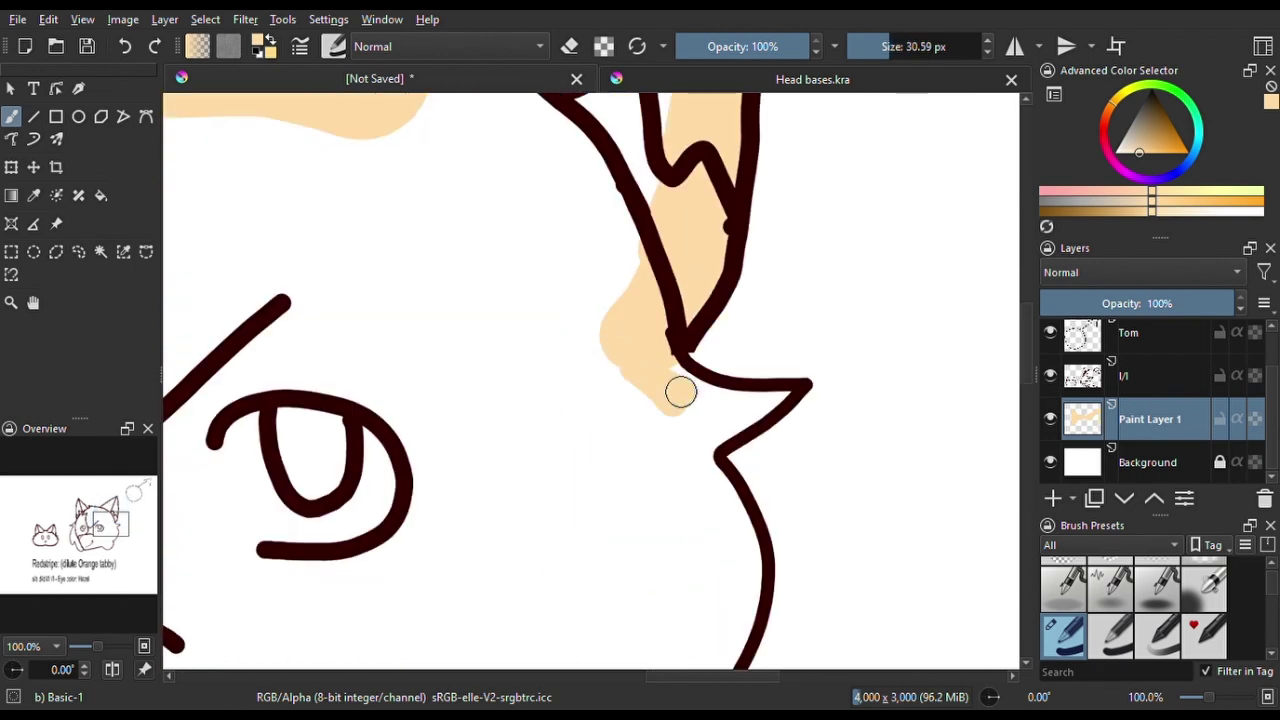
# Extend the pale orange base along the inside of the right cheek fur and jaw of the Redstripe head
pyautogui.press(']')
pyautogui.press(']')
pyautogui.press(']')
pyautogui.press(']')
pyautogui.moveTo(716, 447)
pyautogui.mouseDown()
pyautogui.moveTo(660, 387)
pyautogui.moveTo(695, 466)
pyautogui.moveTo(684, 296)
pyautogui.moveTo(620, 480)
pyautogui.mouseUp()
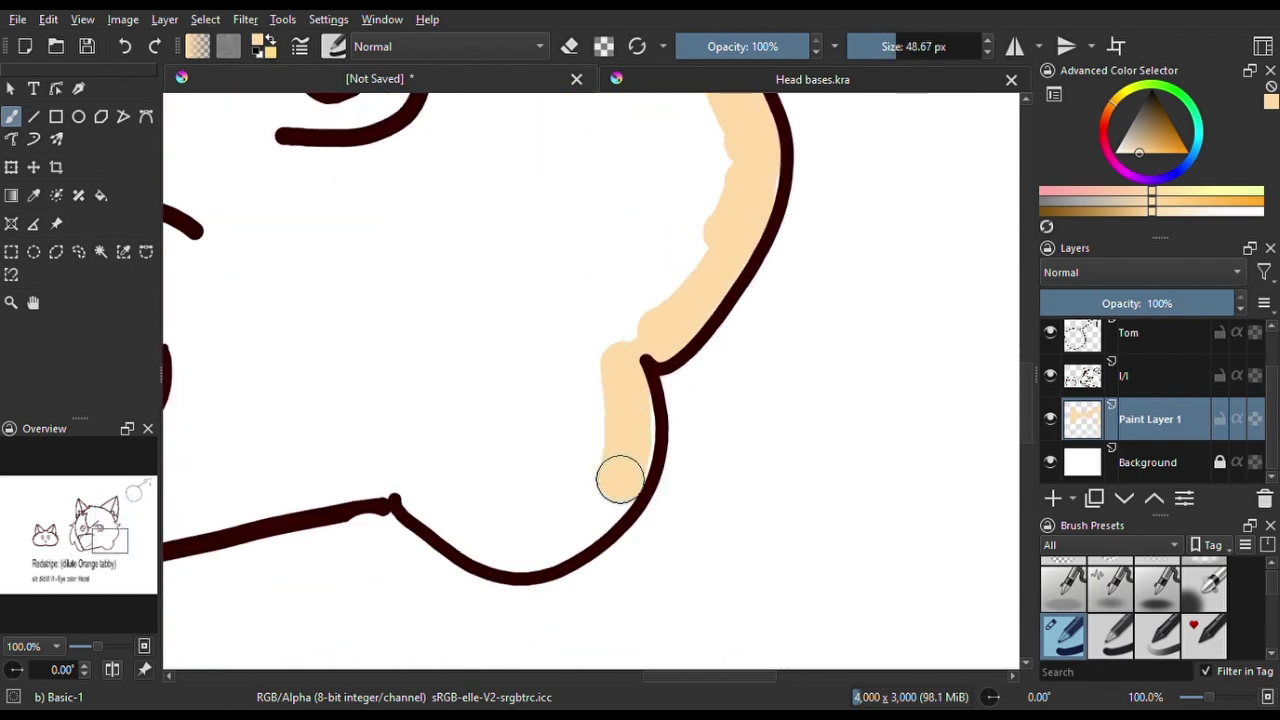
pyautogui.moveTo(415, 505)
pyautogui.mouseDown()
pyautogui.moveTo(600, 434)
pyautogui.moveTo(586, 422)
pyautogui.moveTo(286, 463)
pyautogui.mouseUp()
pyautogui.press('e')
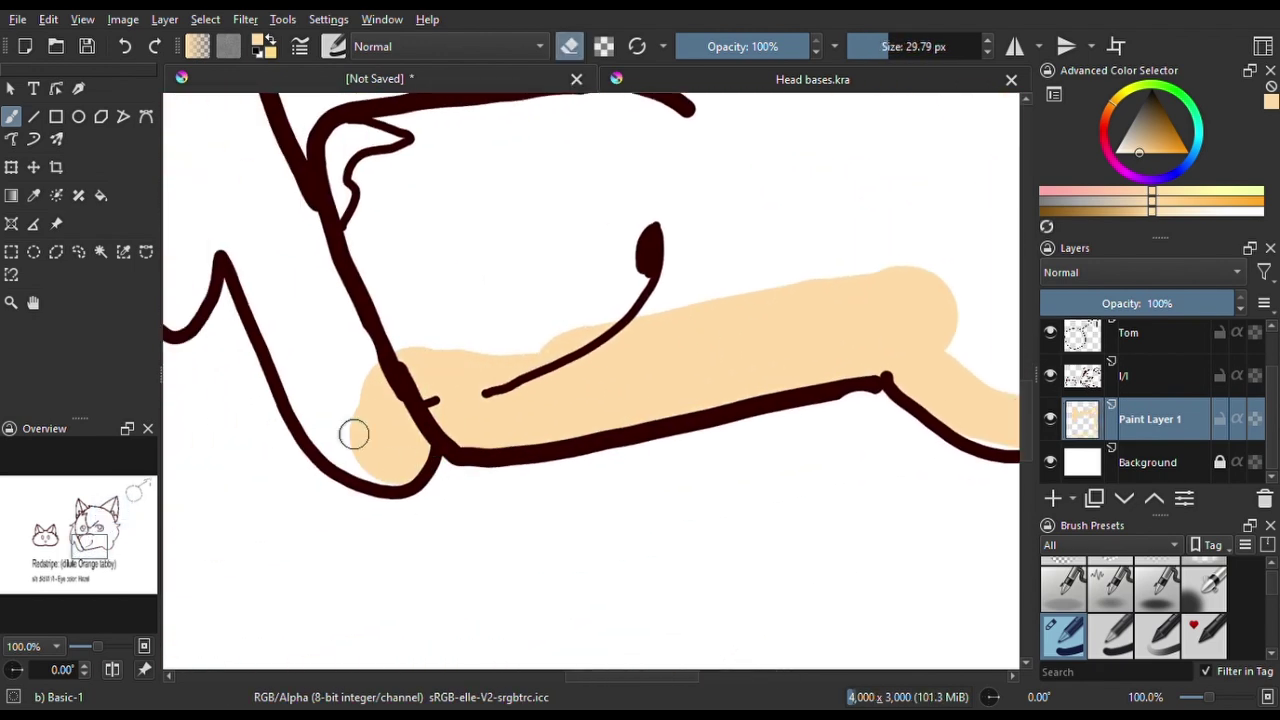
# Paint the left cheek fur pale orange, clean up its edges and fill the rest of the Redstripe head
pyautogui.press('e')
pyautogui.moveTo(354, 434); pyautogui.dragTo(384, 455)
pyautogui.moveTo(198, 224); pyautogui.dragTo(308, 369)
pyautogui.press('[')
pyautogui.press('[')
pyautogui.press('[')
pyautogui.press('[')
pyautogui.moveTo(246, 470)
pyautogui.mouseDown()
pyautogui.moveTo(271, 380)
pyautogui.moveTo(343, 338)
pyautogui.mouseUp()
pyautogui.press('e')
pyautogui.moveTo(500, 267)
pyautogui.mouseDown()
pyautogui.moveTo(329, 323)
pyautogui.moveTo(754, 434)
pyautogui.moveTo(760, 423)
pyautogui.moveTo(652, 325)
pyautogui.moveTo(589, 337)
pyautogui.moveTo(586, 171)
pyautogui.moveTo(503, 349)
pyautogui.moveTo(790, 430)
pyautogui.moveTo(586, 286)
pyautogui.mouseUp()
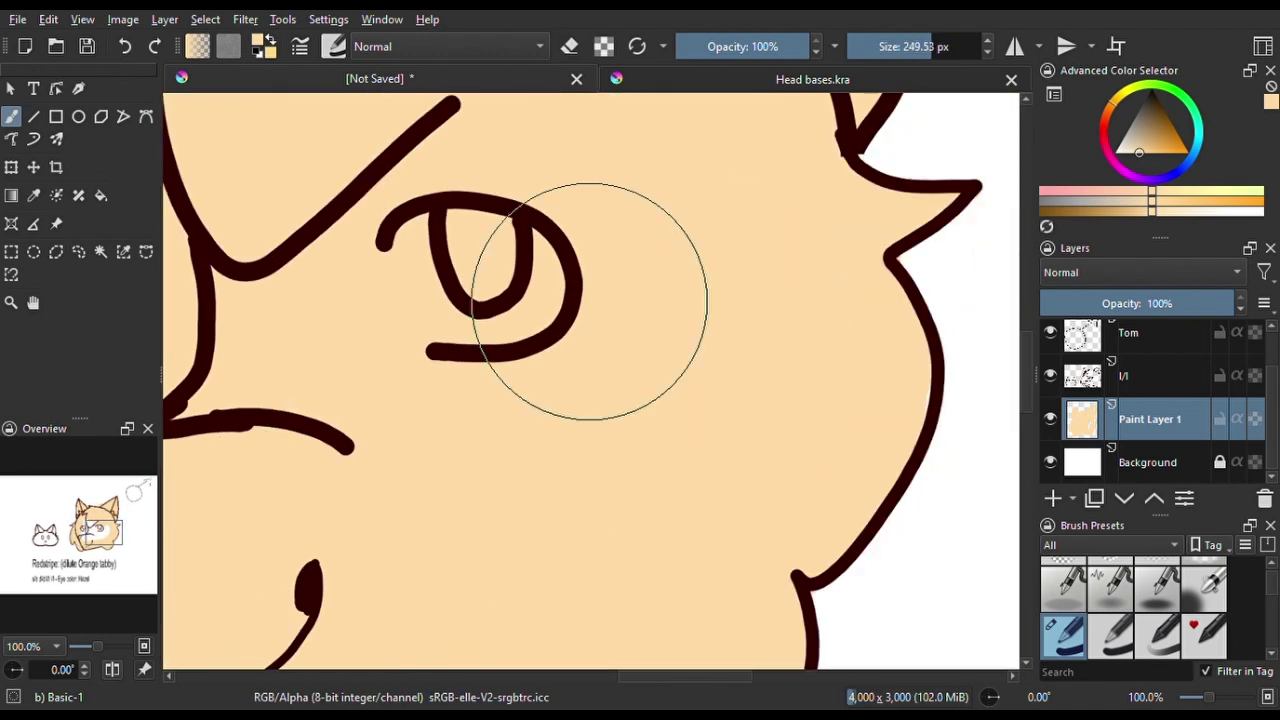
# Select the Redstripe head's coloured area, add a layer above the base coat and choose a muted brown
pyautogui.scroll(-2, 614, 329)
pyautogui.scroll(2, 614, 329)
pyautogui.click(1061, 506)
pyautogui.click(1143, 131)
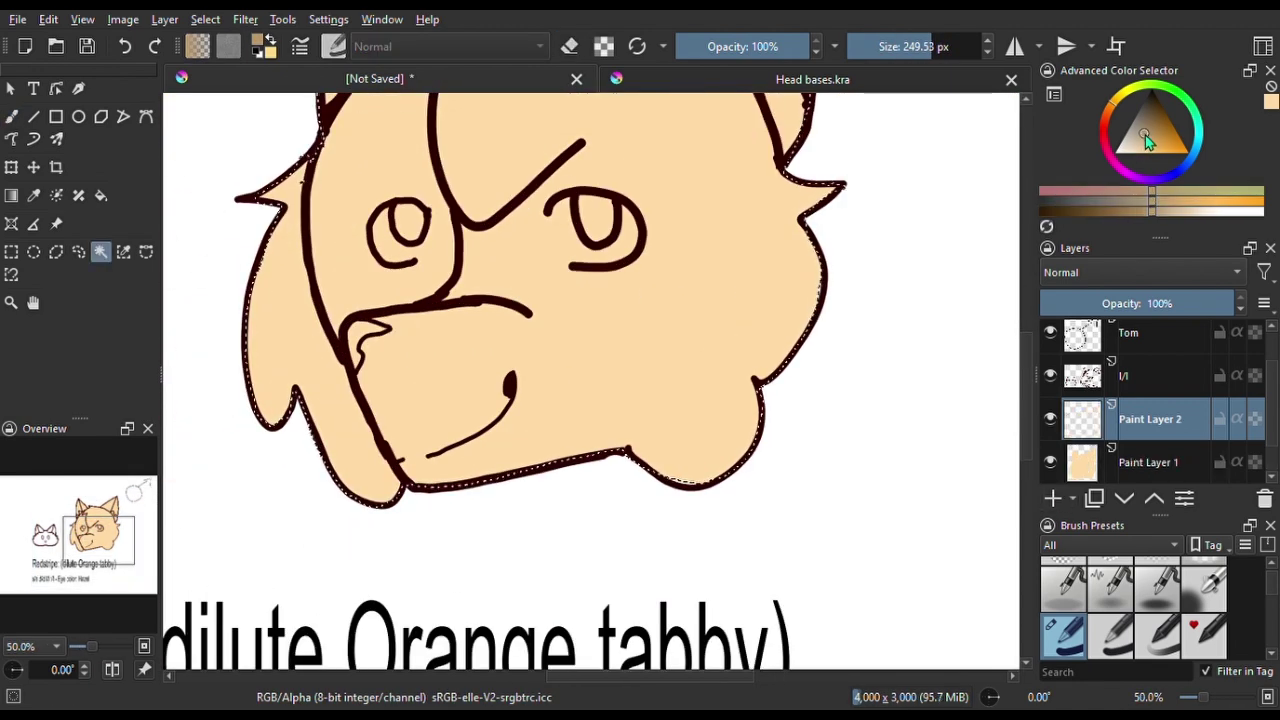
# Outline a wide muted brown stripe running from the top of the Redstripe head down to the muzzle
pyautogui.press('b')
pyautogui.moveTo(608, 363)
pyautogui.mouseDown()
pyautogui.moveTo(841, 283)
pyautogui.moveTo(508, 337)
pyautogui.moveTo(489, 403)
pyautogui.moveTo(536, 217)
pyautogui.moveTo(549, 234)
pyautogui.mouseUp()
pyautogui.moveTo(514, 495); pyautogui.dragTo(540, 316)
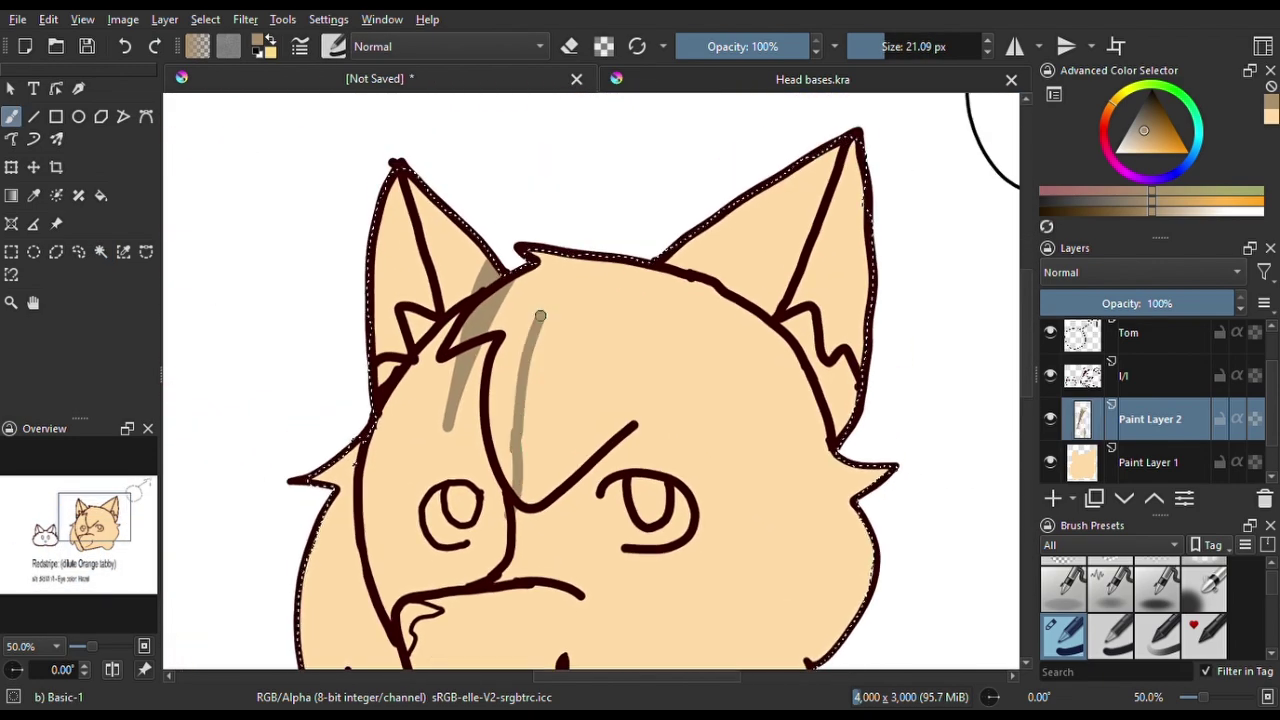
pyautogui.moveTo(506, 457); pyautogui.dragTo(527, 252)
pyautogui.moveTo(617, 255); pyautogui.dragTo(582, 600)
pyautogui.moveTo(546, 485); pyautogui.dragTo(489, 330)
# Fill the outlined central stripe with muted brown using a larger brush
pyautogui.press(']')
pyautogui.press(']')
pyautogui.press(']')
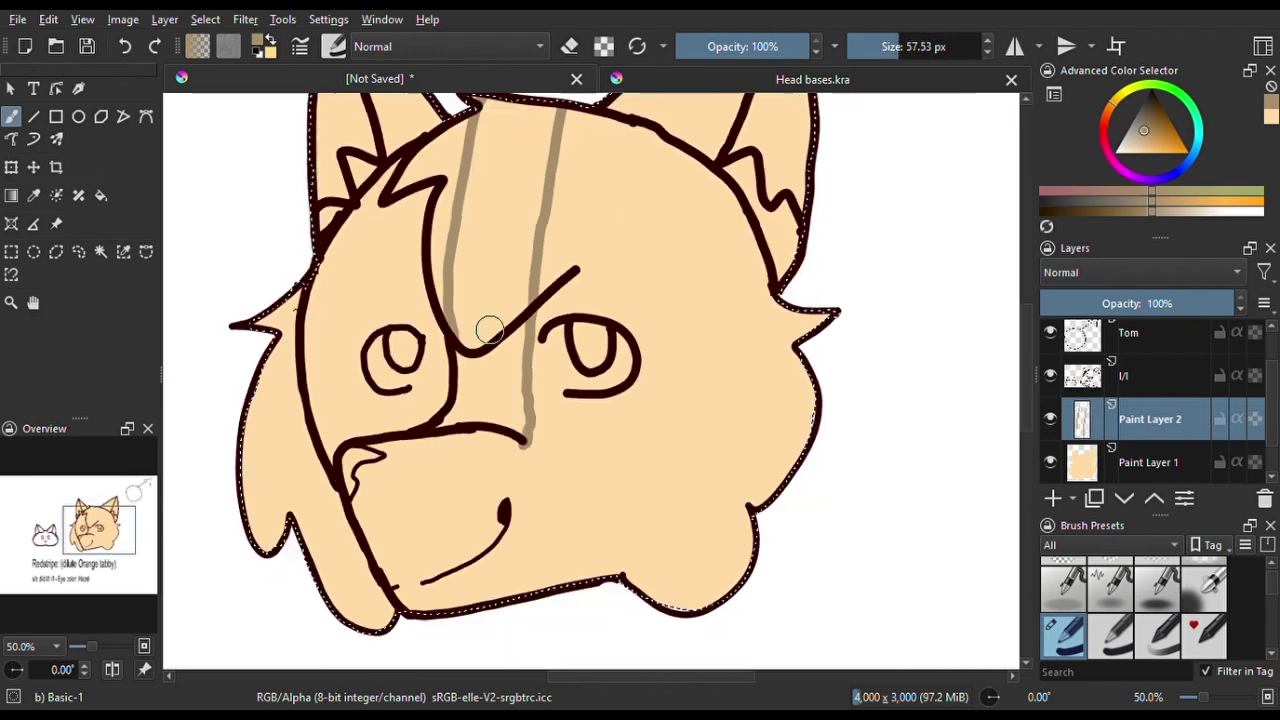
pyautogui.press(']')
pyautogui.press(']')
pyautogui.press(']')
pyautogui.moveTo(522, 428); pyautogui.dragTo(520, 503)
pyautogui.moveTo(492, 485); pyautogui.dragTo(482, 370)
# Paint muted brown tips on both ears and two tapered stripes on each cheek of the Redstripe head
pyautogui.scroll(5, 520, 375)
pyautogui.press('[')
pyautogui.press('[')
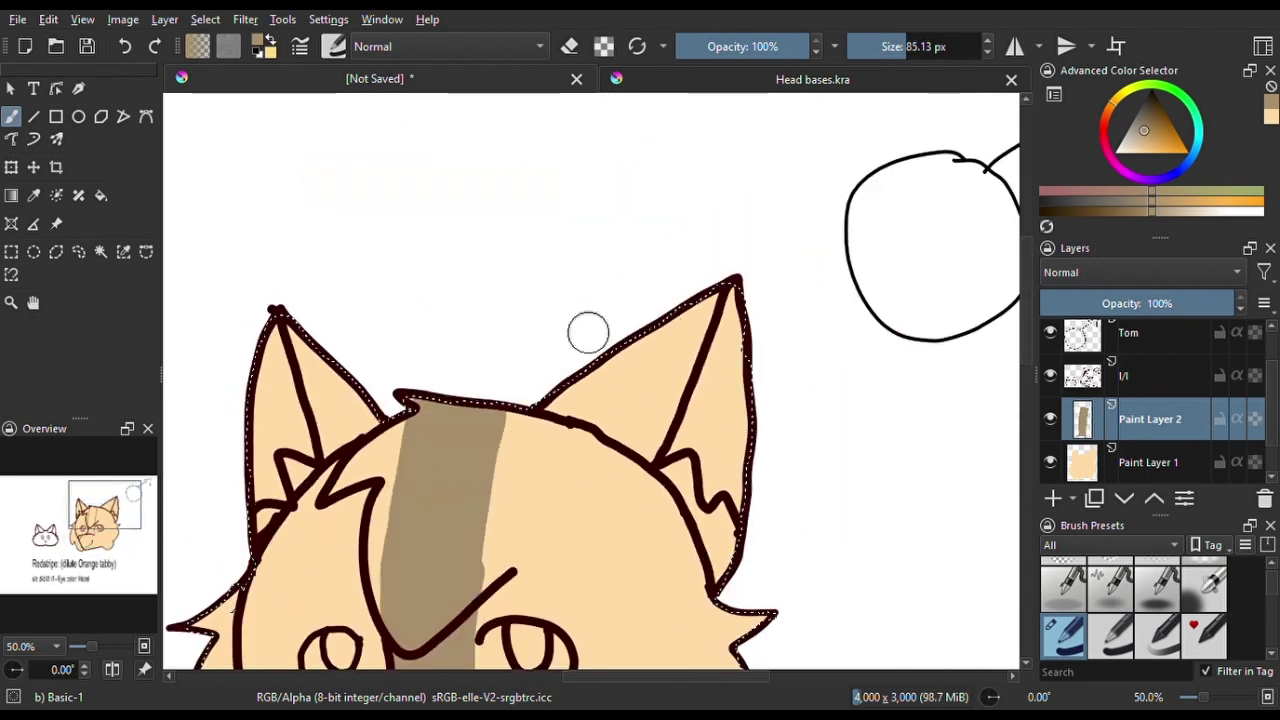
pyautogui.scroll(-5, 674, 309)
pyautogui.moveTo(712, 352); pyautogui.dragTo(682, 369)
pyautogui.moveTo(660, 505); pyautogui.dragTo(556, 447)
pyautogui.scroll(3, 551, 443)
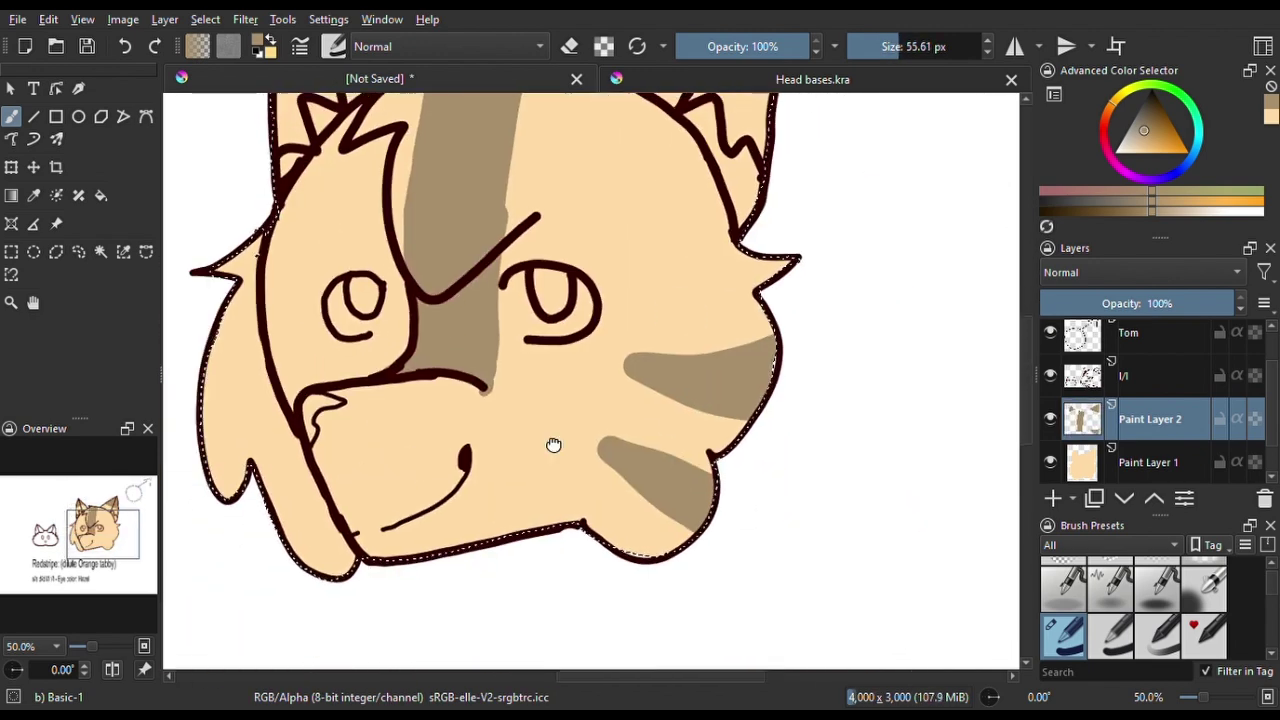
pyautogui.moveTo(344, 378); pyautogui.dragTo(330, 438)
pyautogui.moveTo(405, 482); pyautogui.dragTo(394, 528)
# Paint a pointed muted brown marking on the forehead to the right of the central stripe
pyautogui.scroll(3, 634, 363)
pyautogui.press('[')
pyautogui.press('[')
pyautogui.press('[')
pyautogui.moveTo(545, 160); pyautogui.dragTo(566, 244)
pyautogui.press(']')
pyautogui.moveTo(632, 180); pyautogui.dragTo(567, 192)
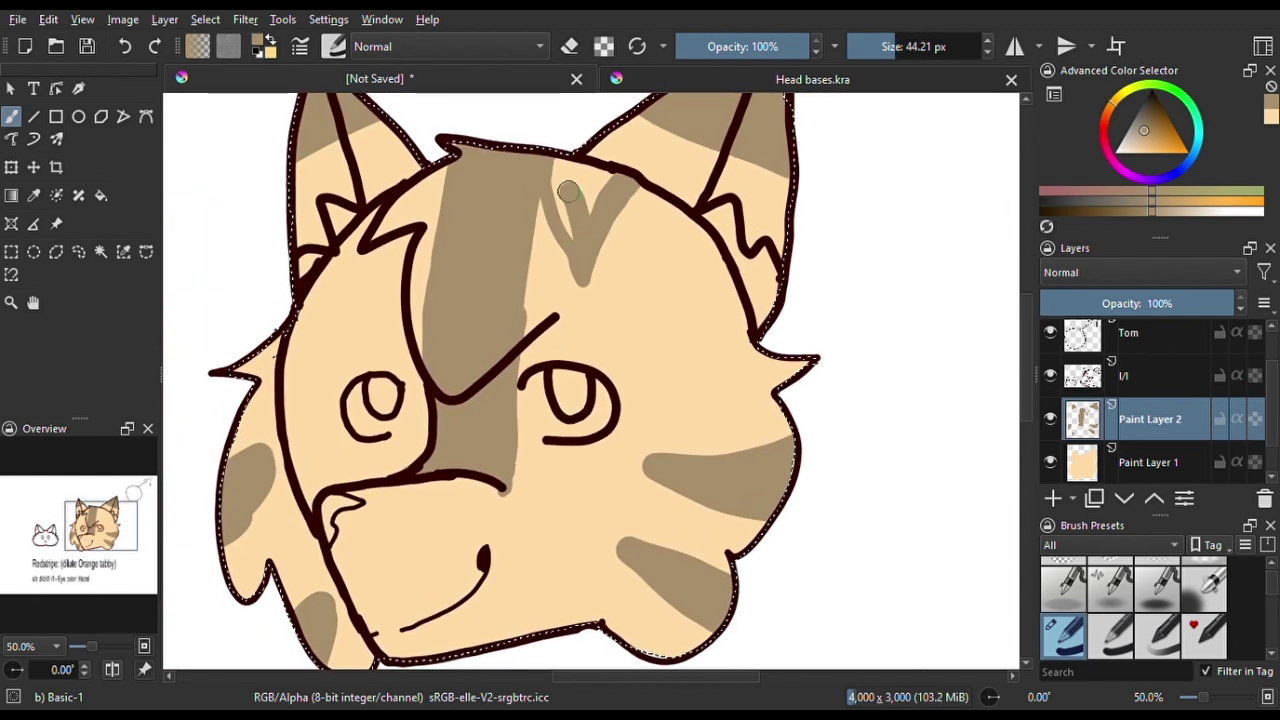
pyautogui.scroll(-3, 453, 178)
pyautogui.scroll(-3, 520, 300)
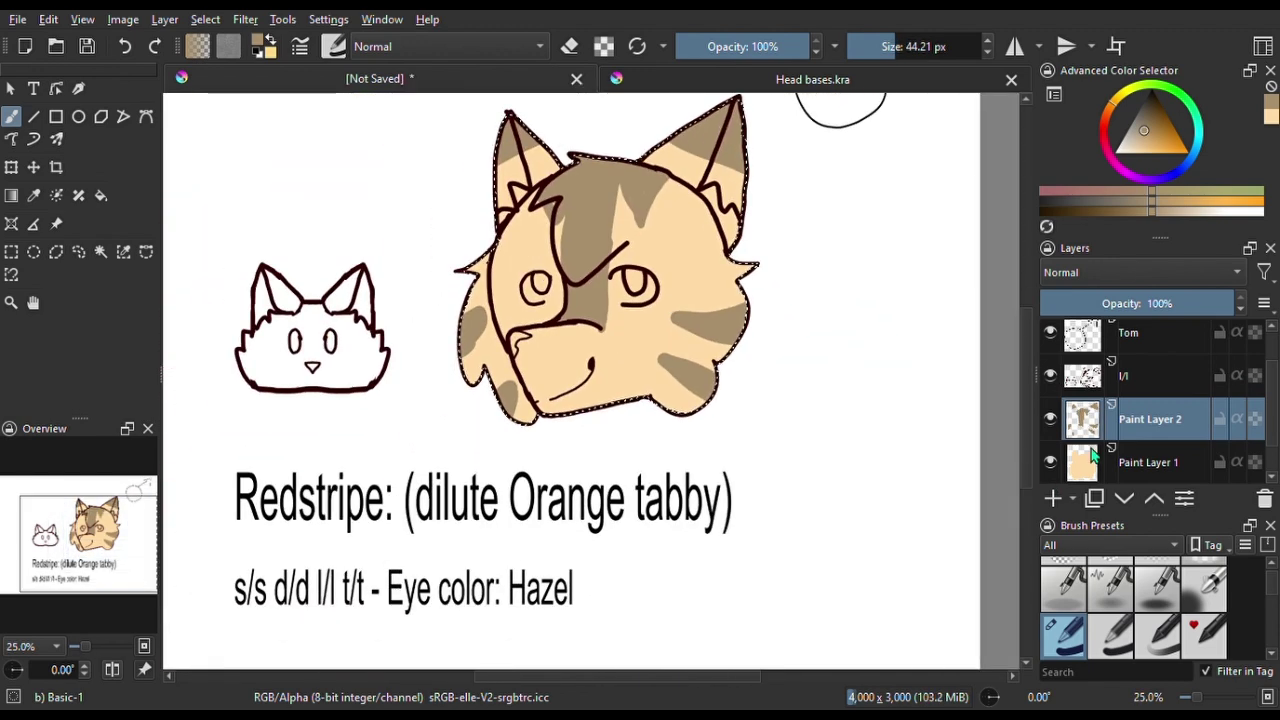
# Add a layer beneath the stripes and paint the Redstripe head's muzzle white down to the chin
pyautogui.press('Insert')
pyautogui.scroll(3, 592, 281)
pyautogui.scroll(1, 592, 281)
pyautogui.press('[')
pyautogui.moveTo(398, 290); pyautogui.dragTo(448, 274)
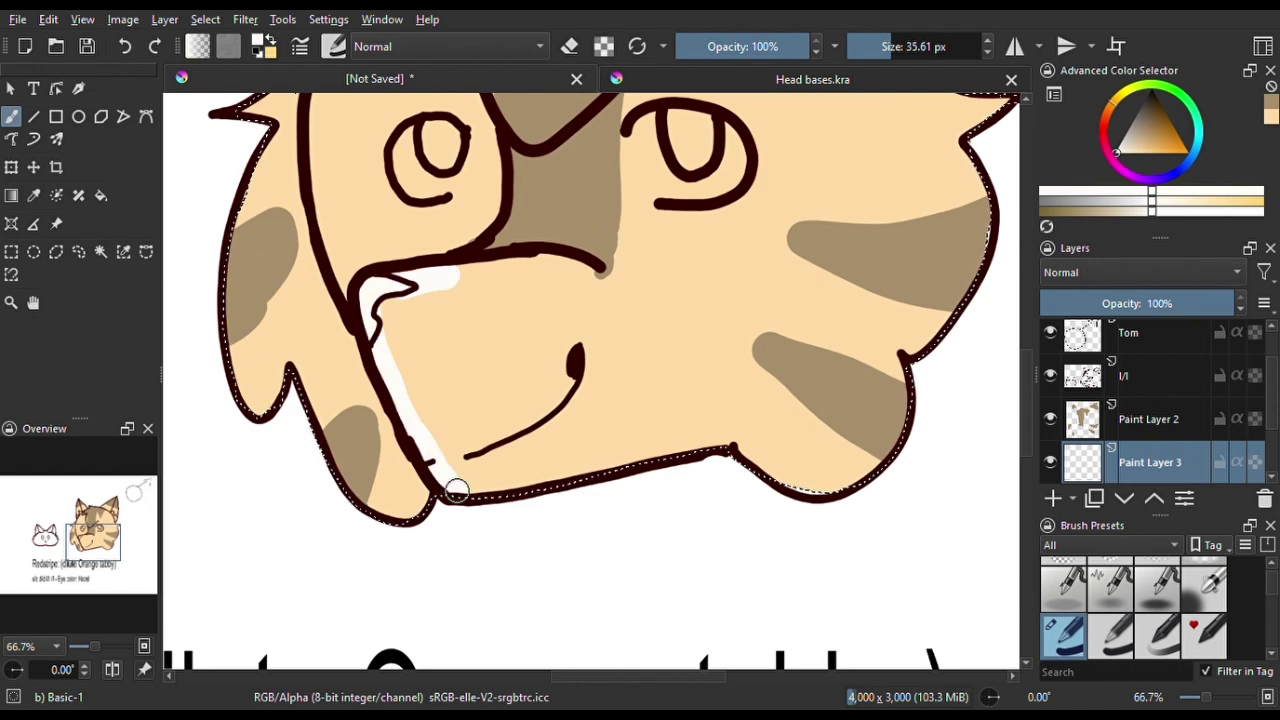
pyautogui.press(']')
pyautogui.press(']')
pyautogui.press(']')
pyautogui.moveTo(456, 490)
pyautogui.mouseDown()
pyautogui.moveTo(581, 458)
pyautogui.moveTo(681, 340)
pyautogui.moveTo(511, 273)
pyautogui.moveTo(482, 338)
pyautogui.moveTo(620, 400)
pyautogui.mouseUp()
pyautogui.scroll(-2, 620, 400)
pyautogui.scroll(1, 630, 375)
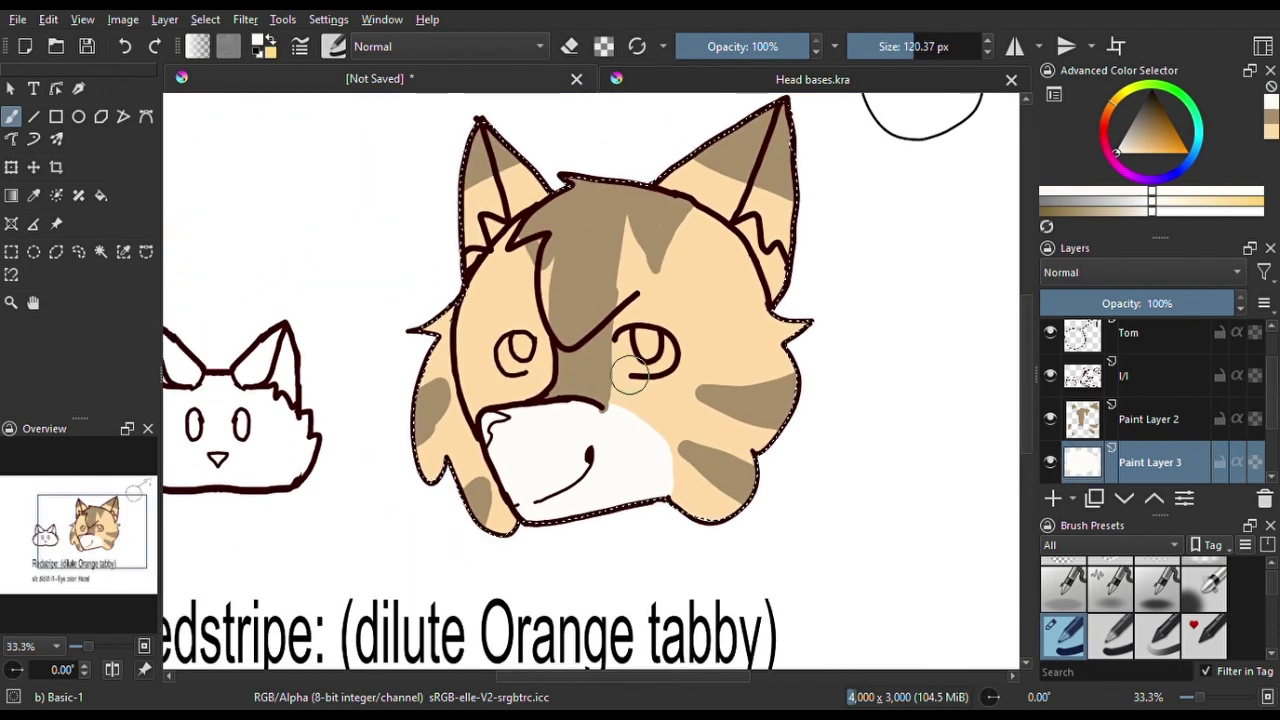
# Paint three small white spots beneath each eye of the large Redstripe head with a brush of about 19 px
pyautogui.scroll(3, 630, 375)
pyautogui.press('[')
pyautogui.press('[')
pyautogui.press('[')
pyautogui.click(564, 329)
pyautogui.hscroll(-3, 404, 333)
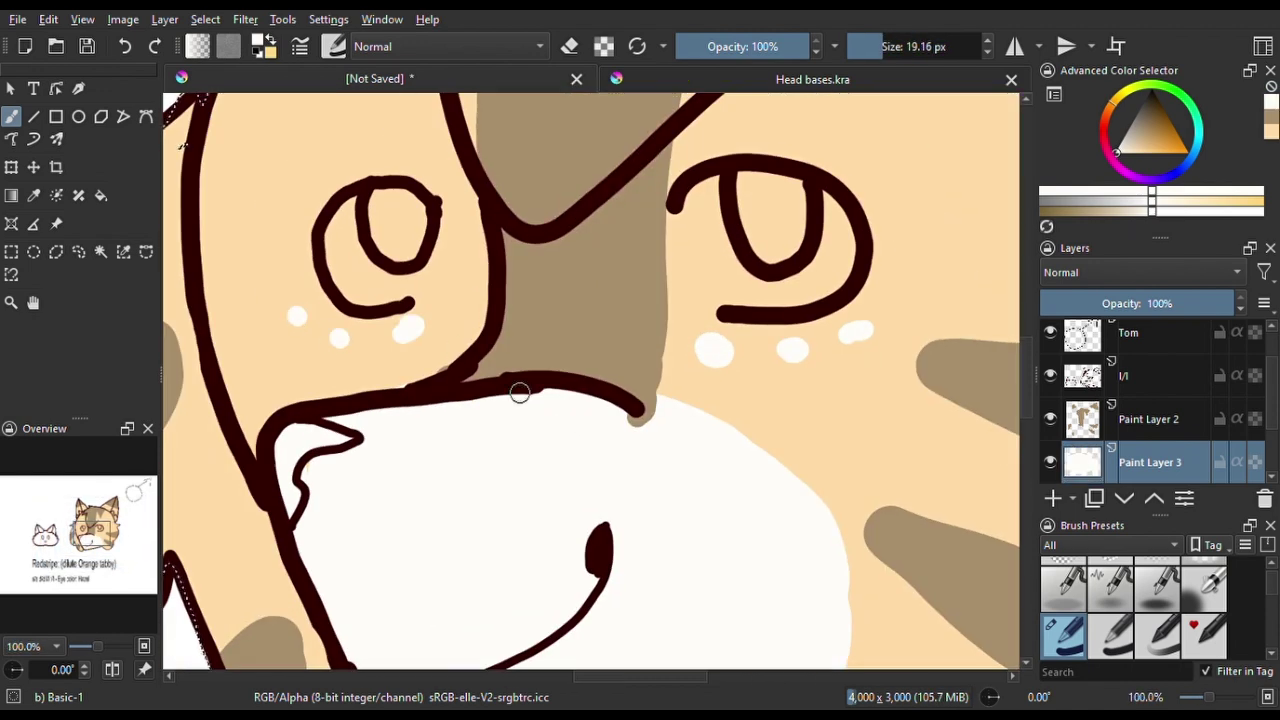
pyautogui.scroll(-3, 519, 393)
# Add a paint layer and fill both eyes of the large head with bright lime green
pyautogui.press('Insert')
pyautogui.click(1143, 95)
pyautogui.click(1146, 92)
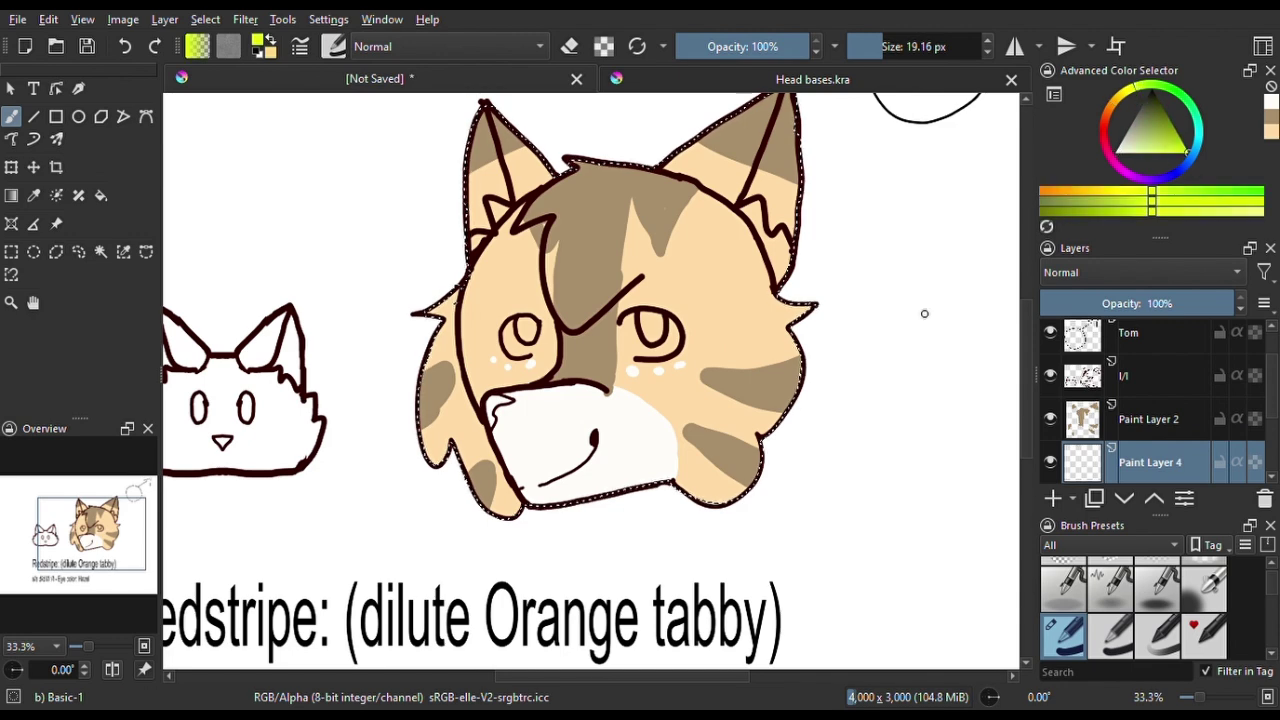
pyautogui.scroll(5, 608, 223)
pyautogui.press('[')
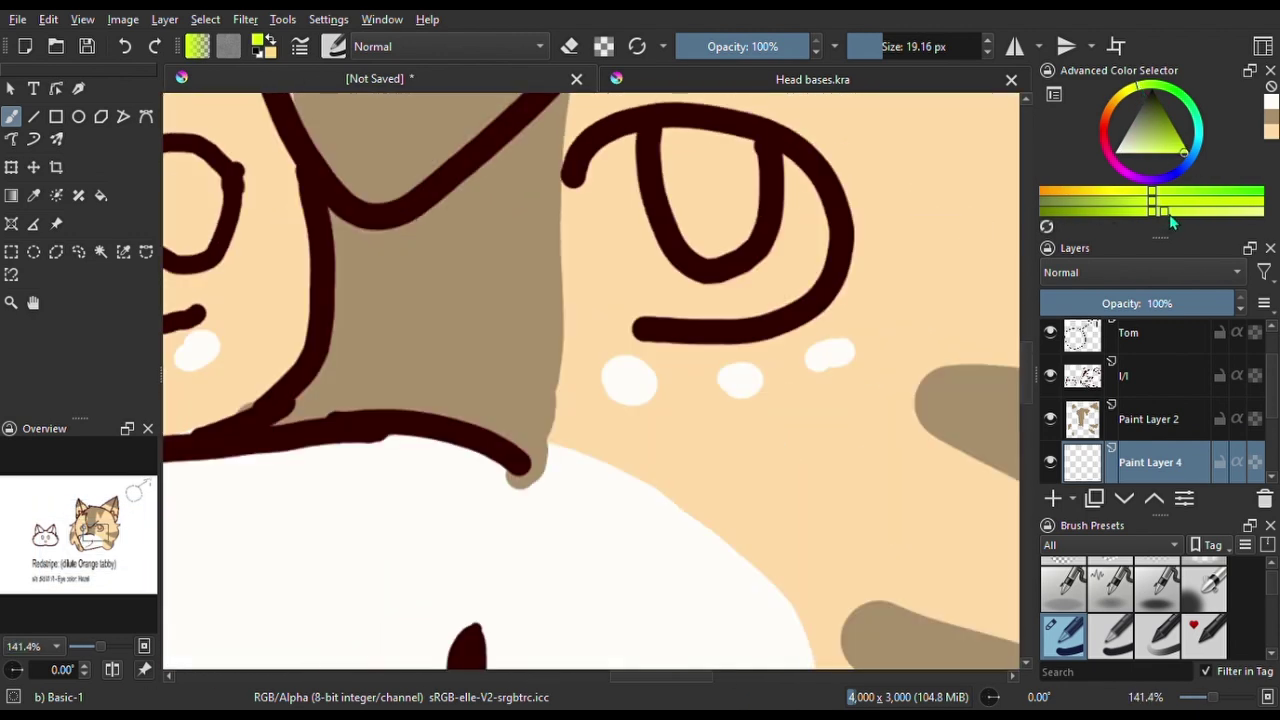
pyautogui.moveTo(588, 232); pyautogui.dragTo(607, 386)
pyautogui.press('[')
pyautogui.moveTo(430, 252); pyautogui.dragTo(390, 358)
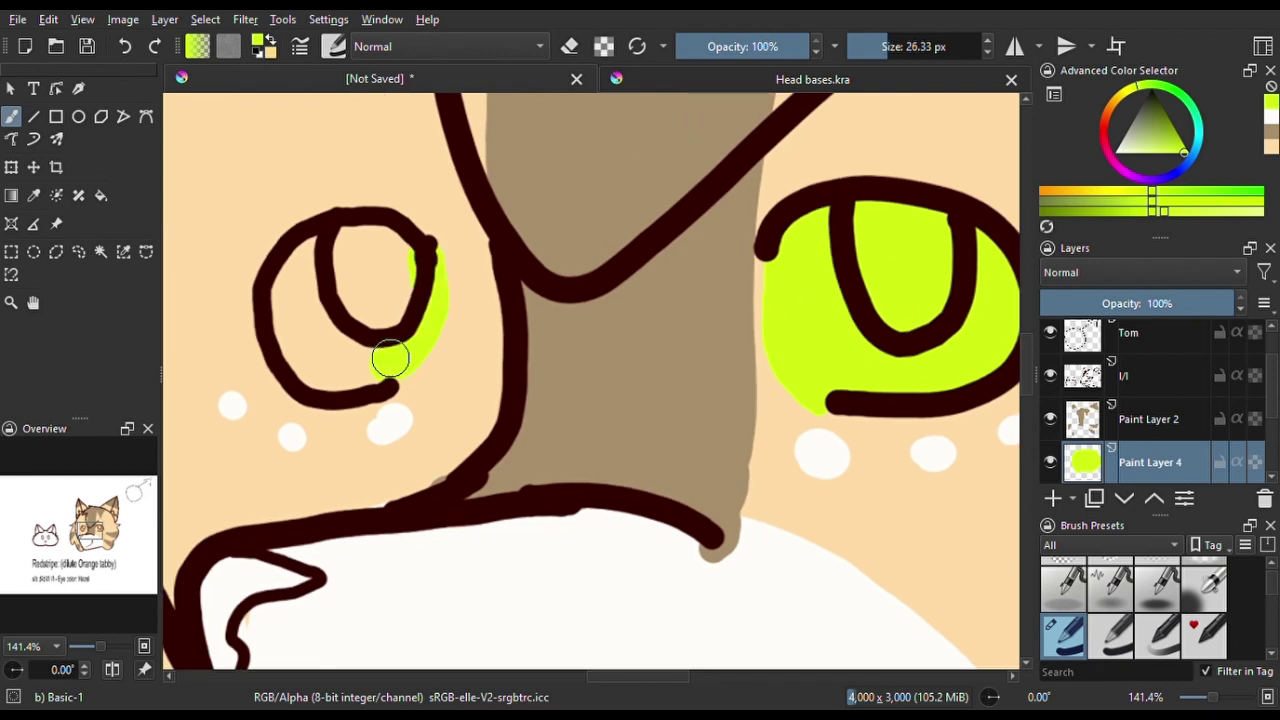
# Paint the inner iris area of both large-head eyes in a darker green
pyautogui.press('k')
pyautogui.press('k')
pyautogui.press('k')
pyautogui.press('[')
pyautogui.moveTo(765, 330)
pyautogui.mouseDown()
pyautogui.moveTo(749, 214)
pyautogui.moveTo(790, 300)
pyautogui.mouseUp()
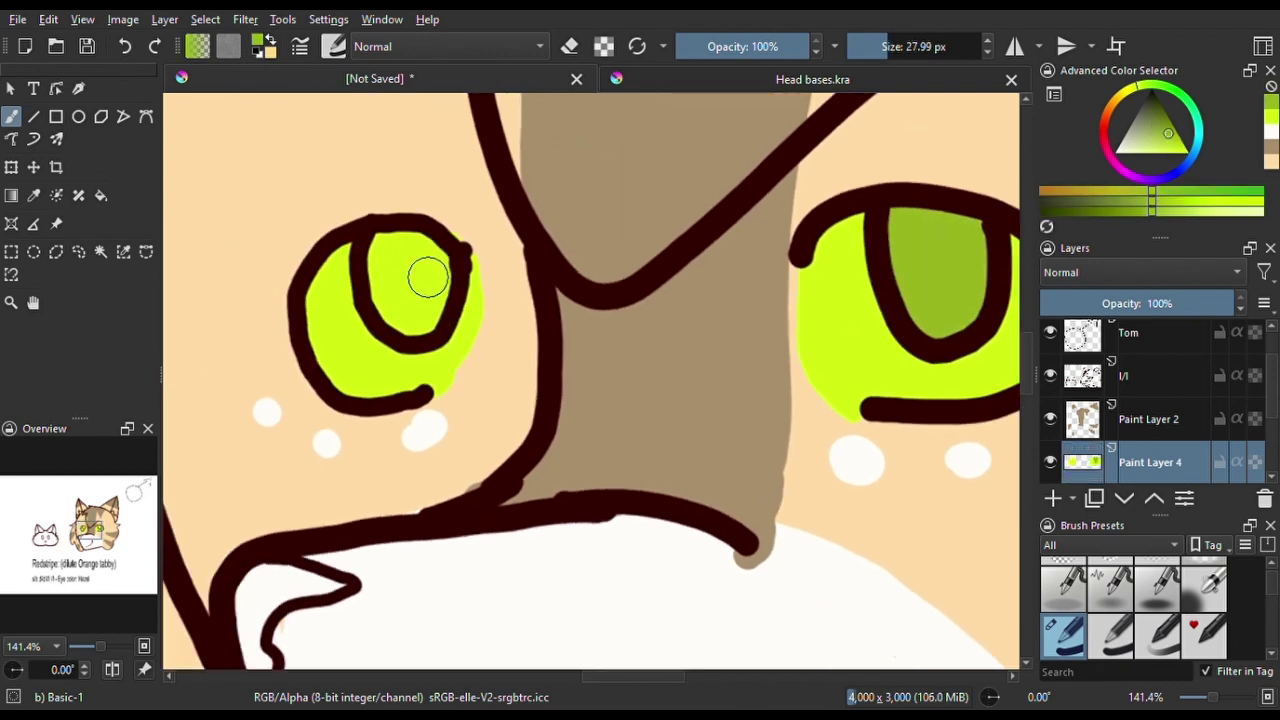
pyautogui.scroll(-5, 395, 290)
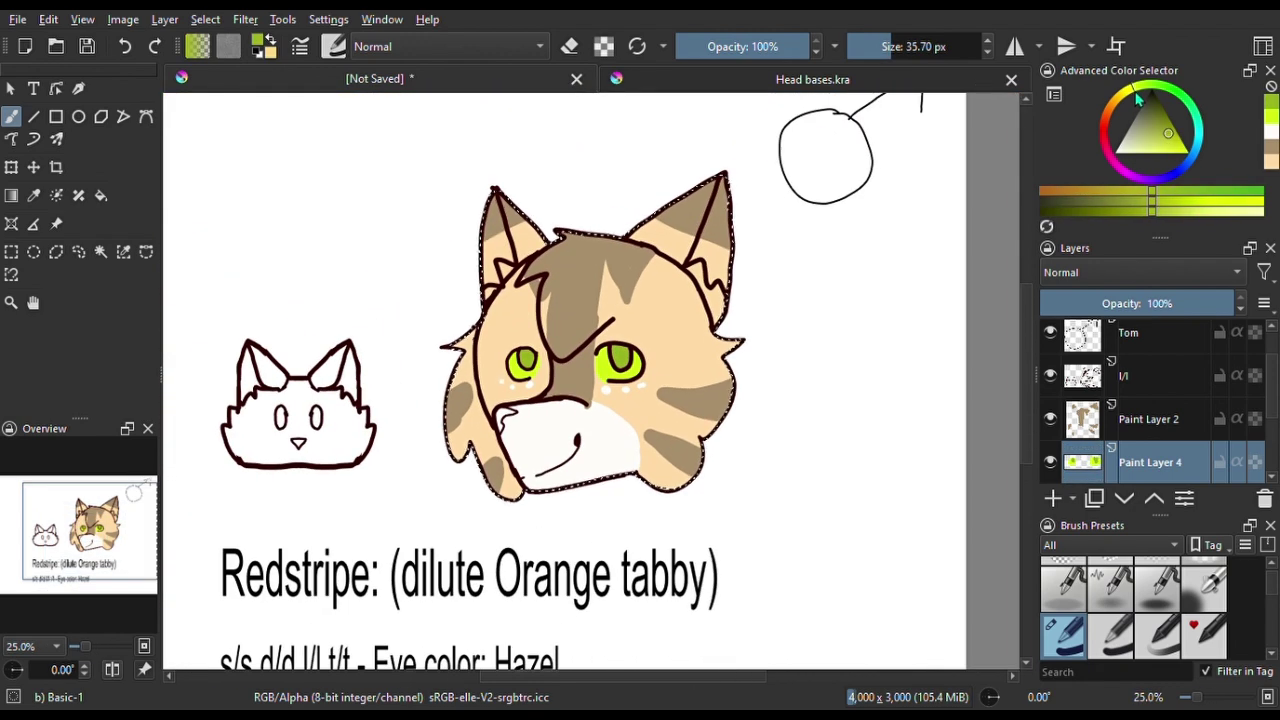
# Recolour the lime green parts of both large-head eyes to a softer yellow-green with the Fill tool
pyautogui.press('f')
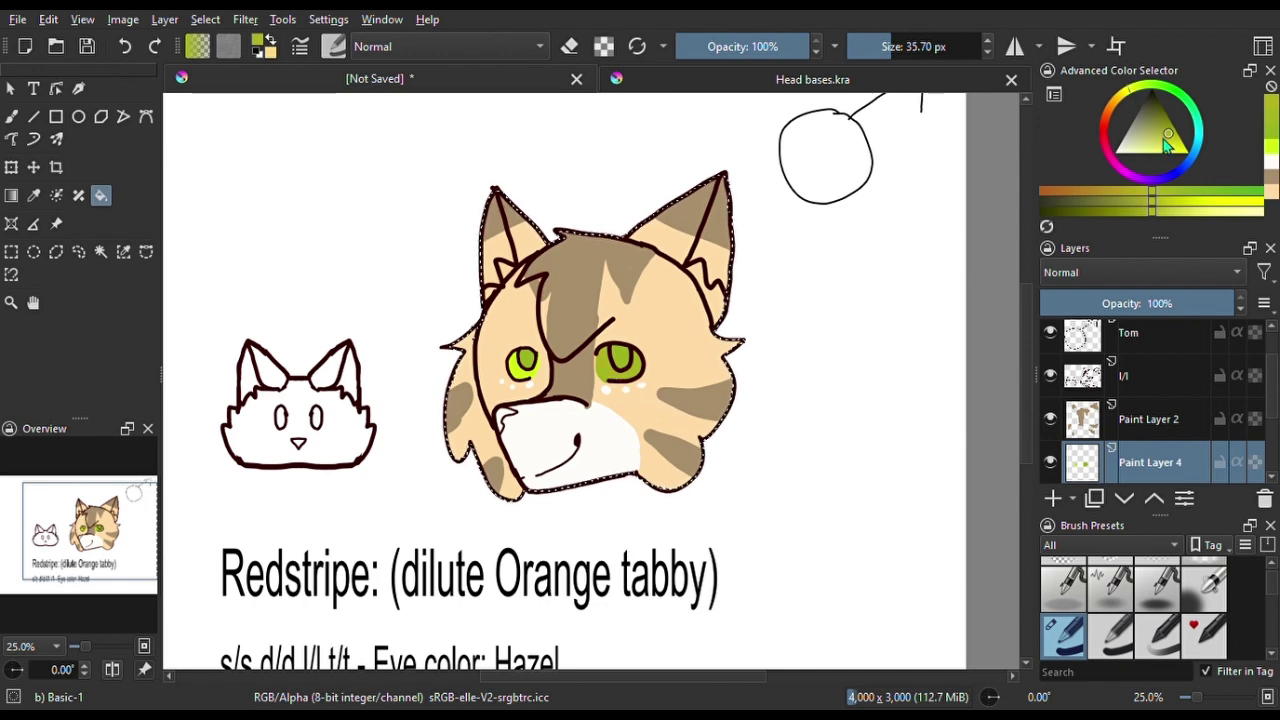
pyautogui.click(1164, 146)
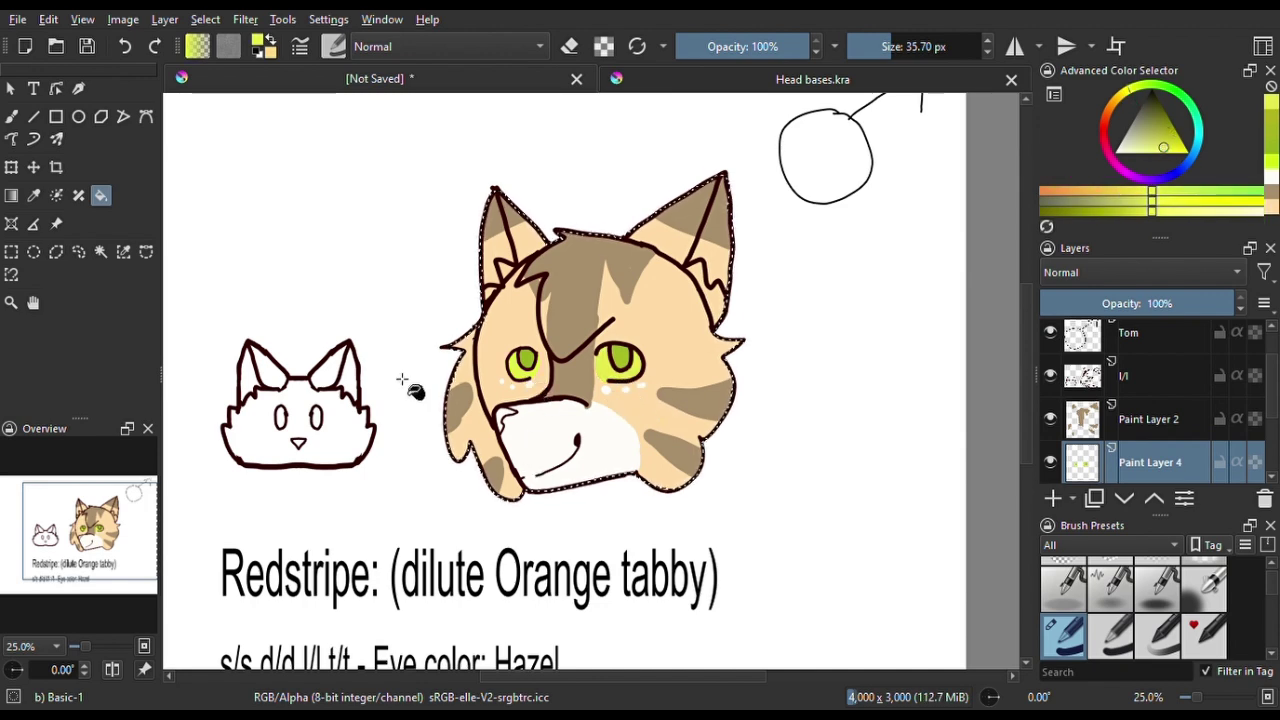
pyautogui.scroll(1, 401, 378)
# Add a layer above the stripes and paint the inside of the large head's left ear pinkish tan
pyautogui.press('b')
pyautogui.click(1140, 118)
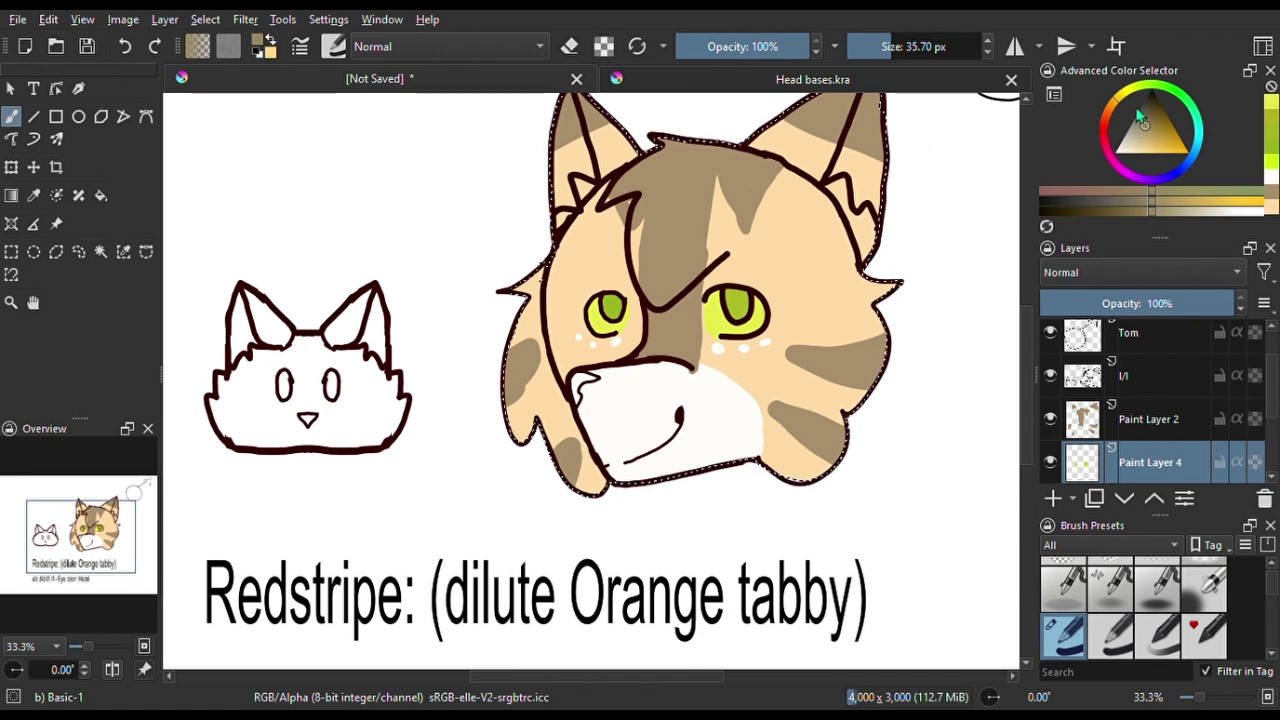
pyautogui.moveTo(1140, 118); pyautogui.dragTo(1144, 125)
pyautogui.scroll(2, 614, 350)
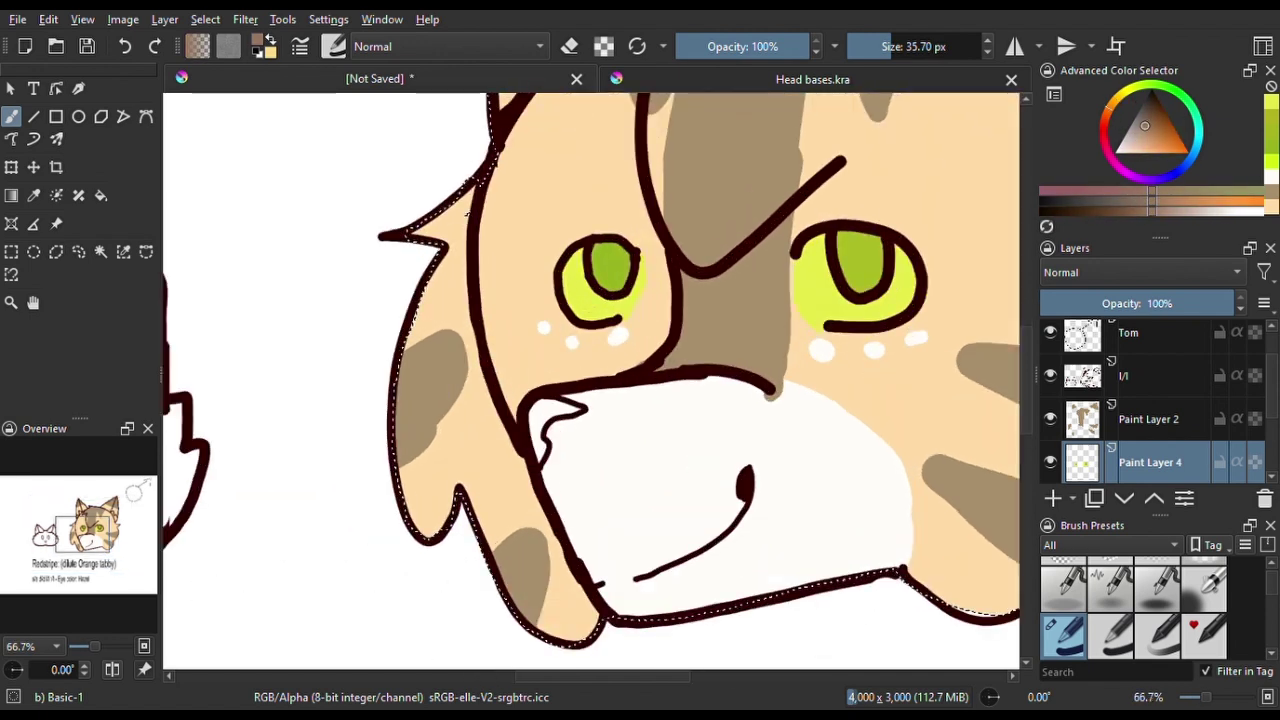
pyautogui.scroll(2, 633, 451)
pyautogui.moveTo(460, 155); pyautogui.dragTo(471, 286)
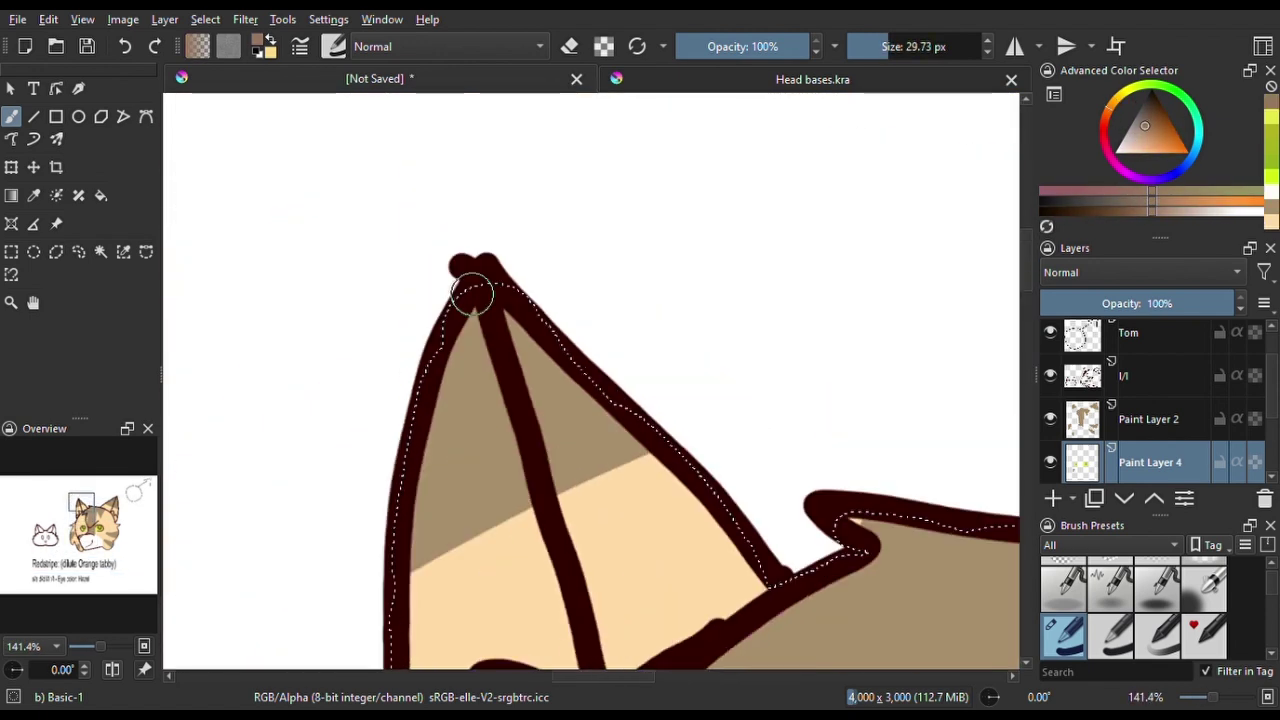
pyautogui.click(1127, 400)
pyautogui.press('Insert')
pyautogui.moveTo(425, 205)
pyautogui.mouseDown()
pyautogui.moveTo(447, 297)
pyautogui.moveTo(463, 300)
pyautogui.moveTo(539, 550)
pyautogui.moveTo(420, 506)
pyautogui.moveTo(436, 342)
pyautogui.moveTo(392, 540)
pyautogui.mouseUp()
pyautogui.scroll(-3, 430, 400)
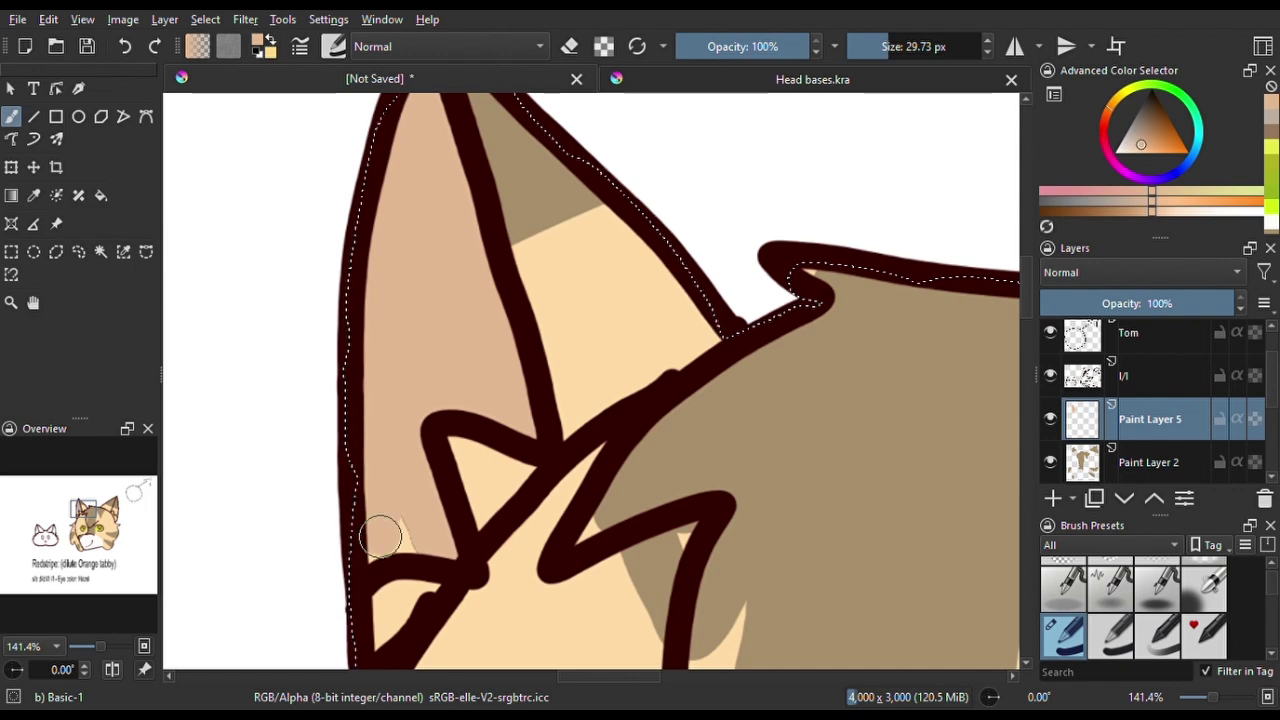
# Paint the inside of the large head's right ear pinkish tan down to the fur tufts
pyautogui.hscroll(5, 380, 534)
pyautogui.moveTo(525, 180); pyautogui.dragTo(511, 528)
pyautogui.scroll(-3, 511, 560)
pyautogui.moveTo(511, 603)
pyautogui.mouseDown()
pyautogui.moveTo(426, 590)
pyautogui.moveTo(343, 443)
pyautogui.mouseUp()
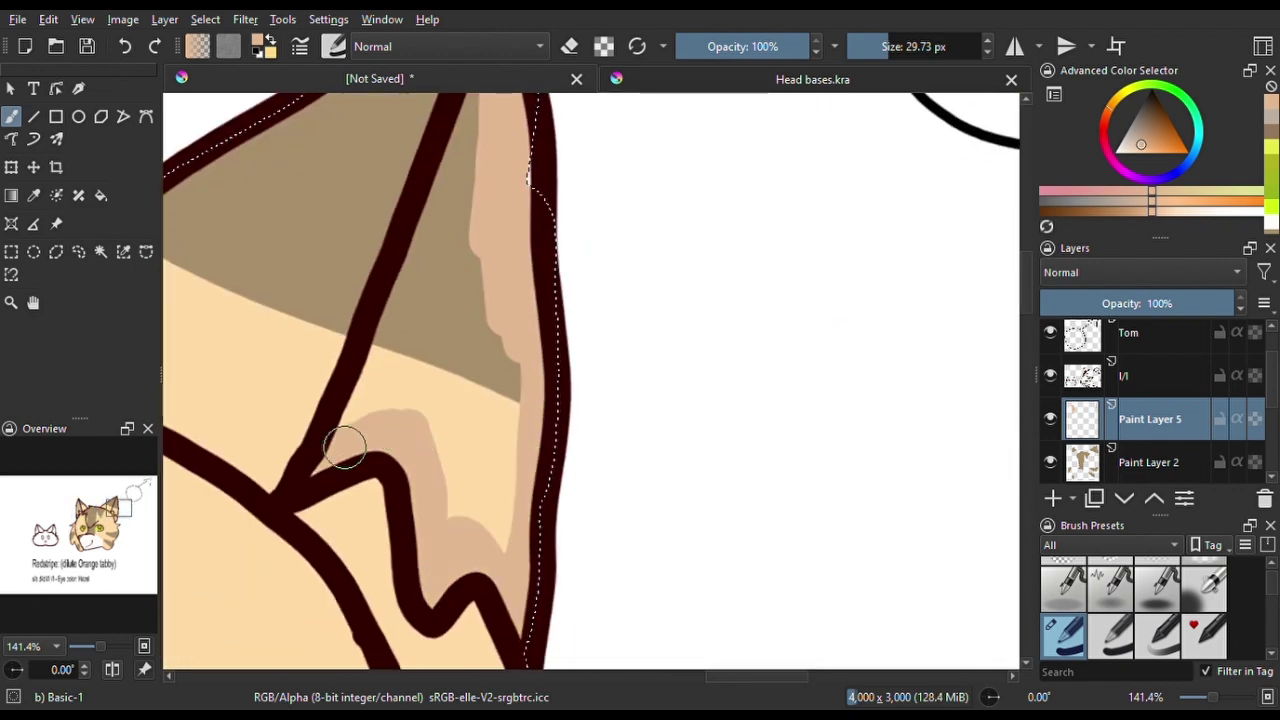
pyautogui.scroll(3, 420, 420)
# Fill the large head's nose with pinkish tan using a smaller brush of about 18 px
pyautogui.scroll(-5, 368, 485)
pyautogui.moveTo(368, 485); pyautogui.dragTo(470, 300)
pyautogui.moveTo(470, 300); pyautogui.dragTo(478, 224)
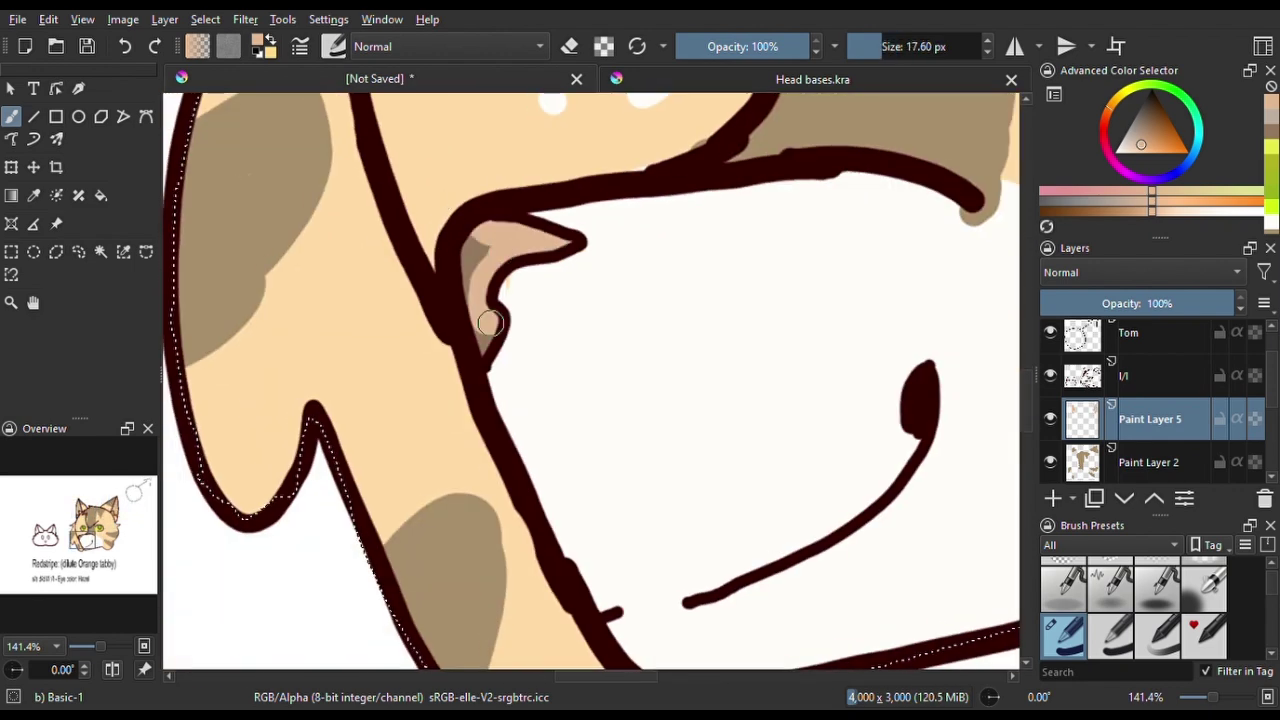
pyautogui.scroll(-5, 530, 222)
# Clear the selection and turn on horizontal mirroring to paint the small front-facing head symmetrically
pyautogui.hotkey('ctrl', 'r')
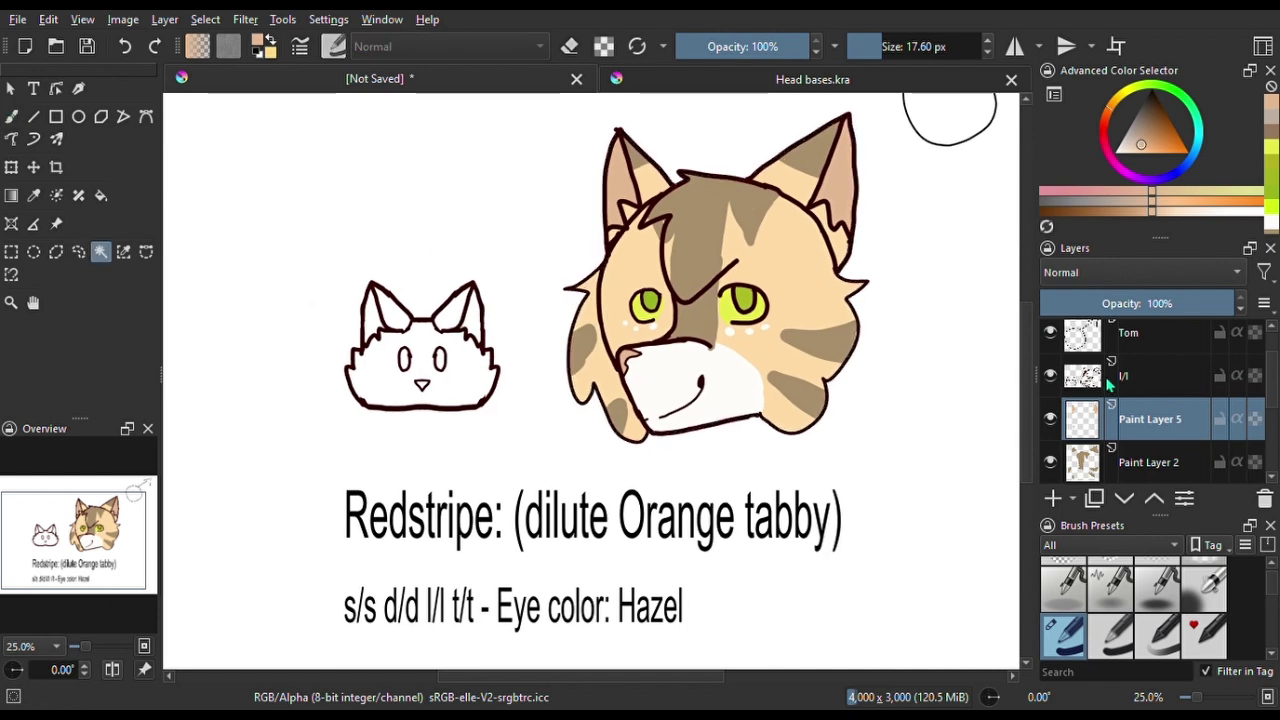
pyautogui.scroll(4, 424, 174)
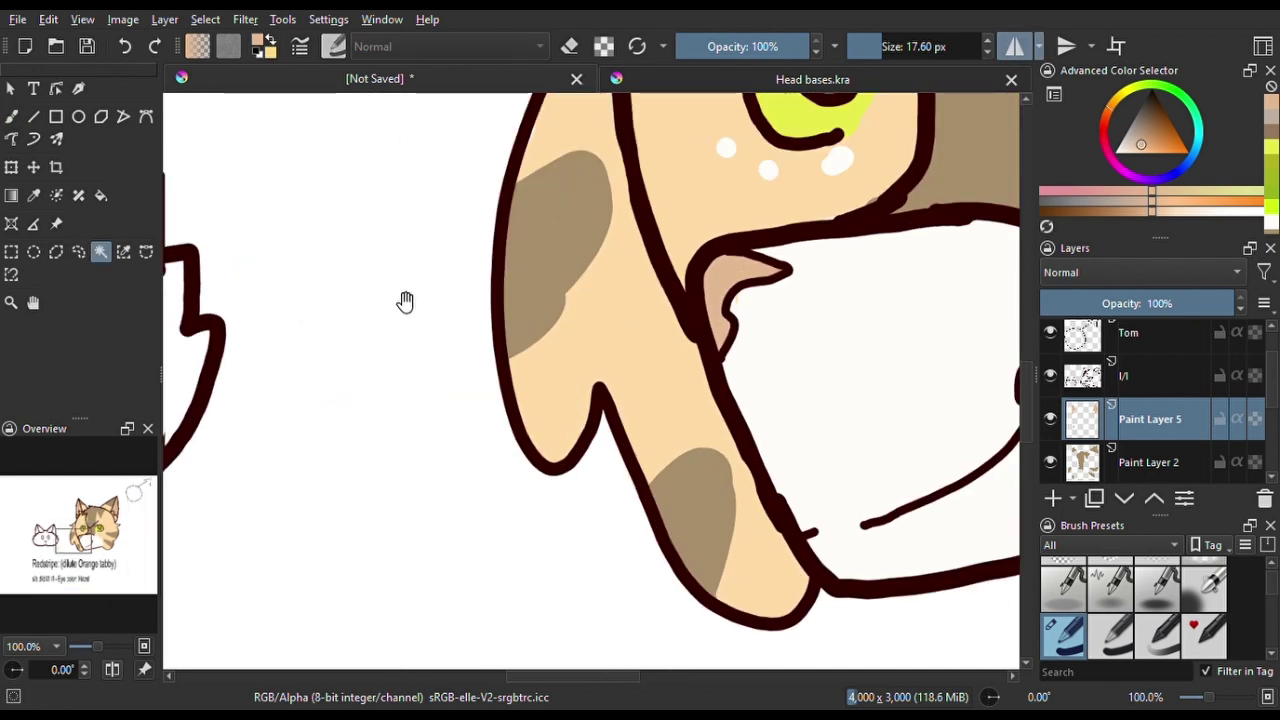
pyautogui.press('b')
pyautogui.moveTo(398, 230)
pyautogui.mouseDown()
pyautogui.moveTo(551, 357)
pyautogui.moveTo(389, 300)
pyautogui.moveTo(583, 403)
pyautogui.moveTo(434, 467)
pyautogui.moveTo(427, 366)
pyautogui.mouseUp()
pyautogui.scroll(-3, 403, 560)
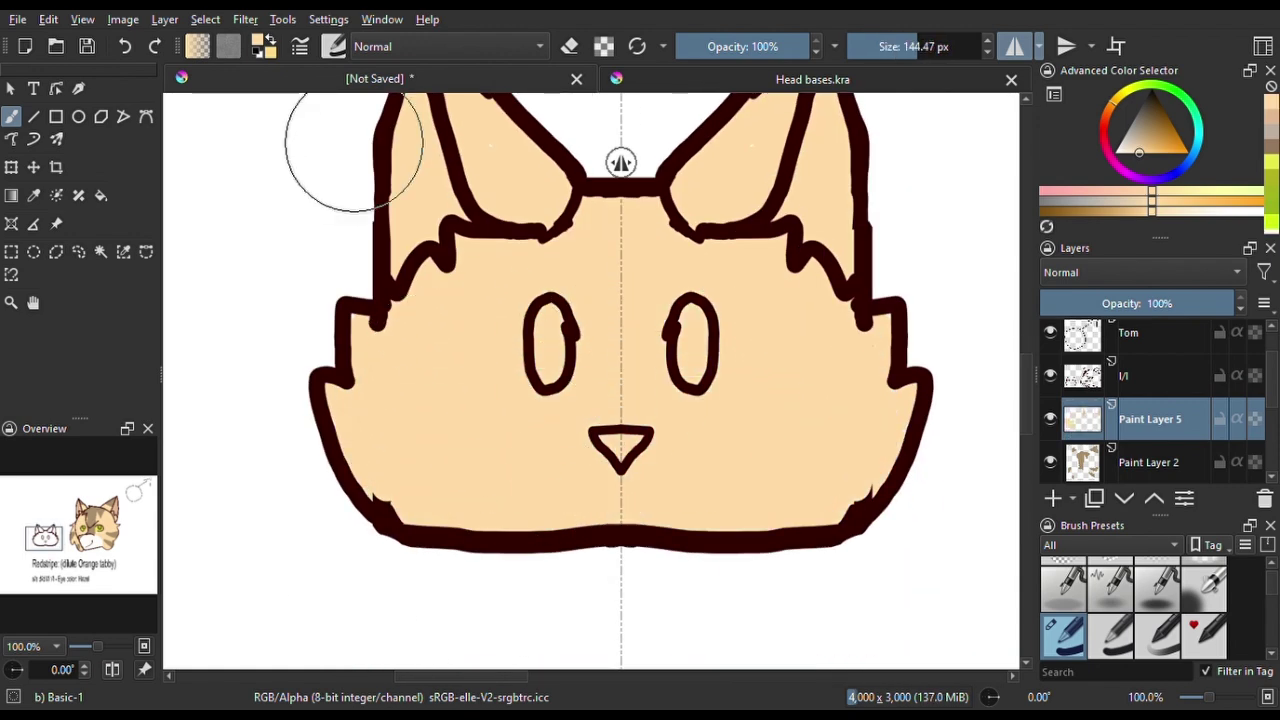
pyautogui.scroll(-2, 829, 371)
pyautogui.scroll(4, 594, 314)
pyautogui.press('[')
pyautogui.press('[')
pyautogui.press('[')
pyautogui.press('[')
pyautogui.press('[')
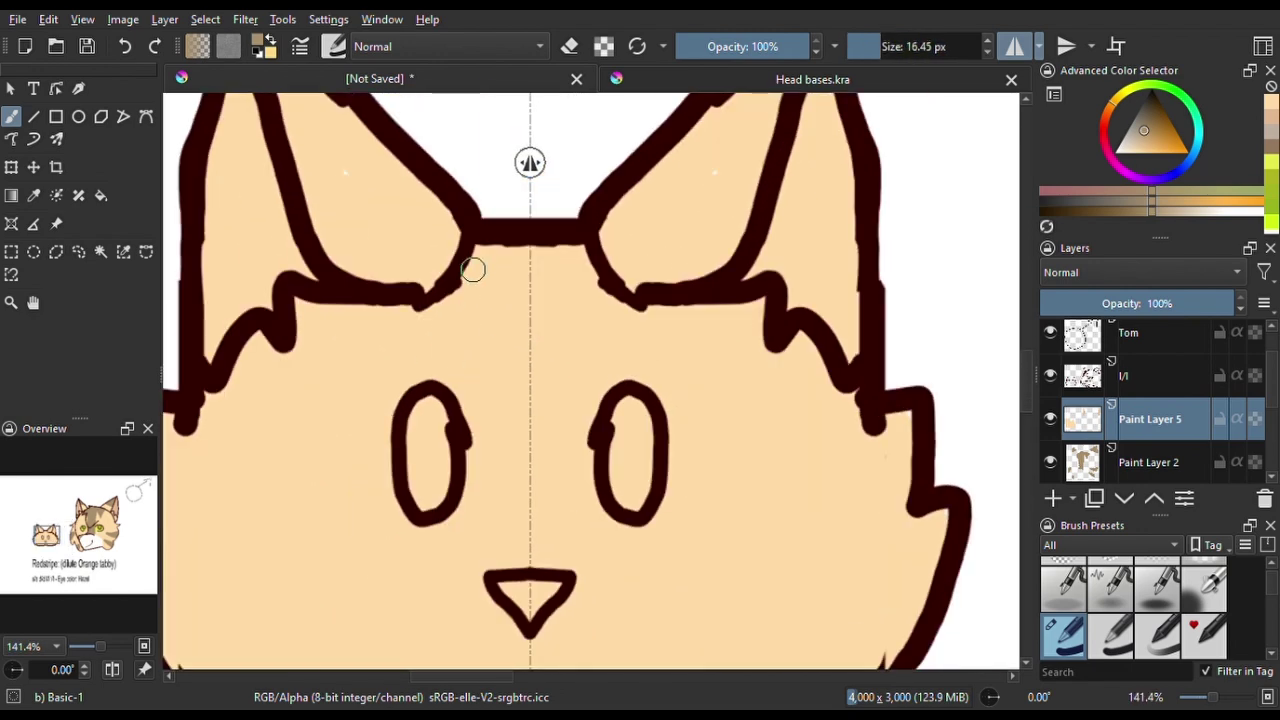
pyautogui.scroll(-3, 642, 234)
pyautogui.scroll(-1, 752, 202)
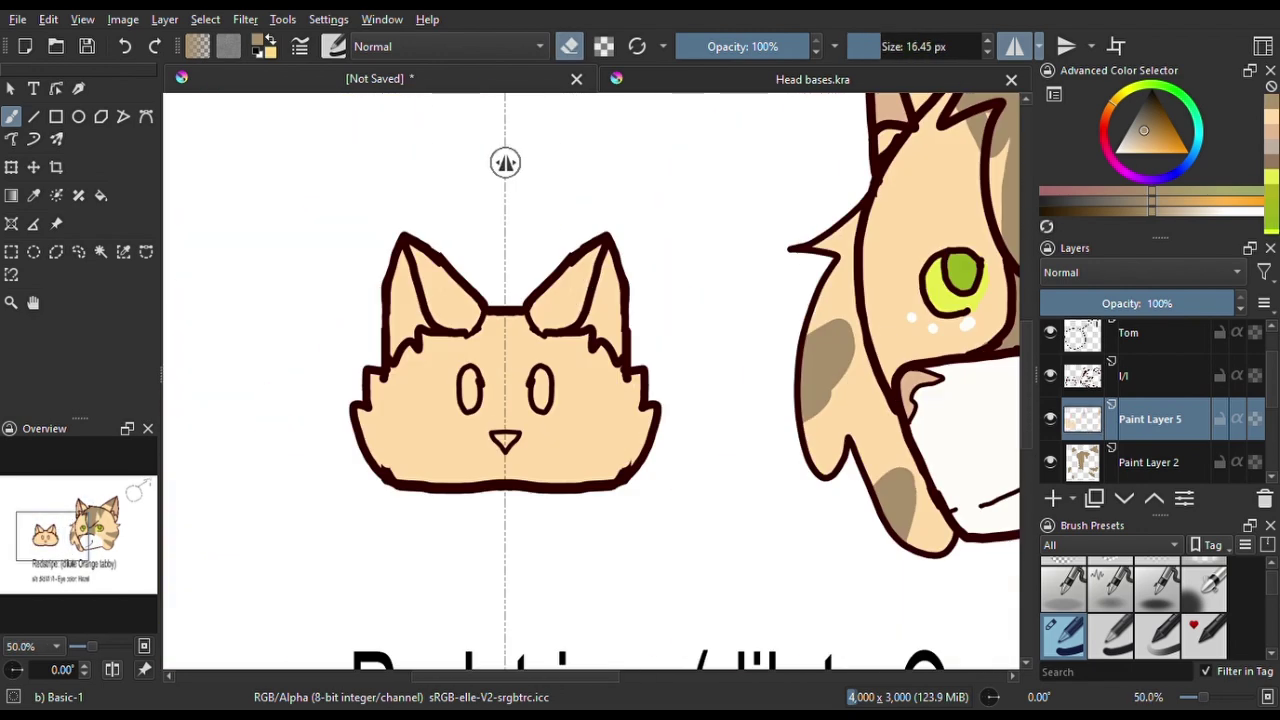
pyautogui.hotkey('ctrl', 'z')
# Add two paint layers beneath the line art for the small head's colours
pyautogui.scroll(1, 754, 349)
pyautogui.click(1053, 498)
pyautogui.click(1053, 498)
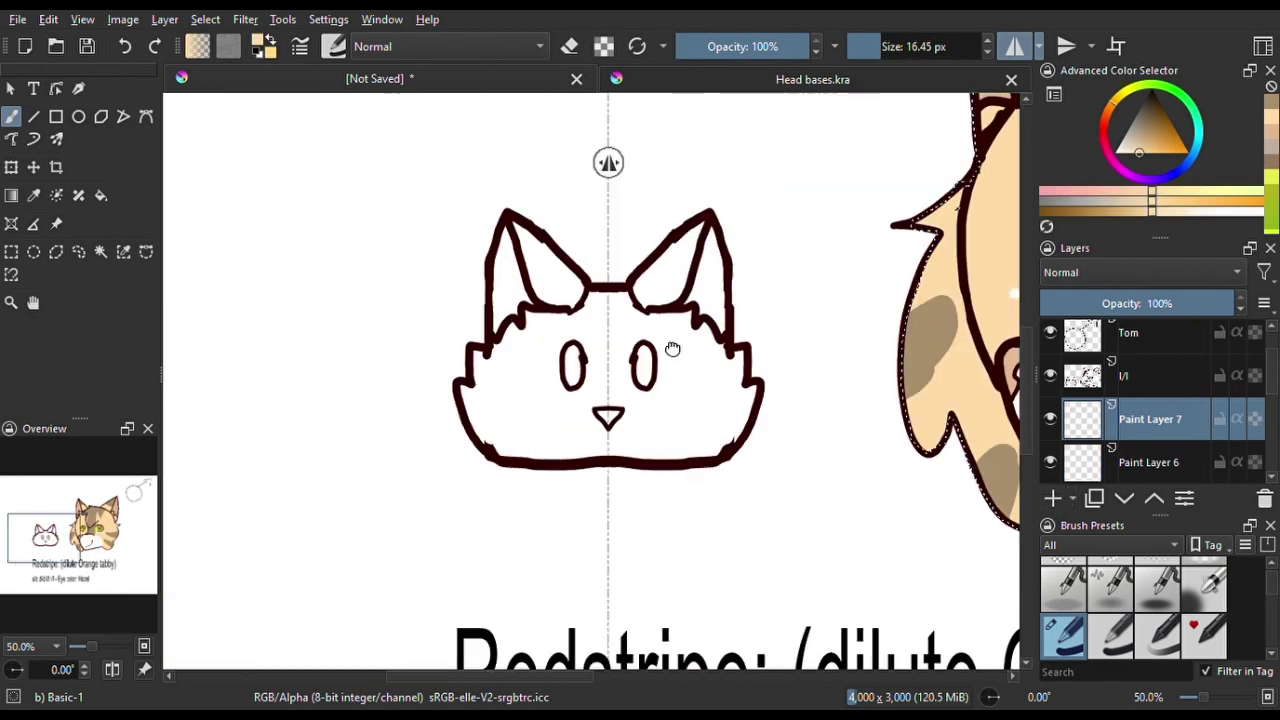
# Paint the pale orange base coat over the whole small head, including the ears, with a larger mirrored brush
pyautogui.scroll(1, 669, 349)
pyautogui.scroll(-1, 549, 346)
pyautogui.press(']')
pyautogui.press(']')
pyautogui.scroll(1, 640, 272)
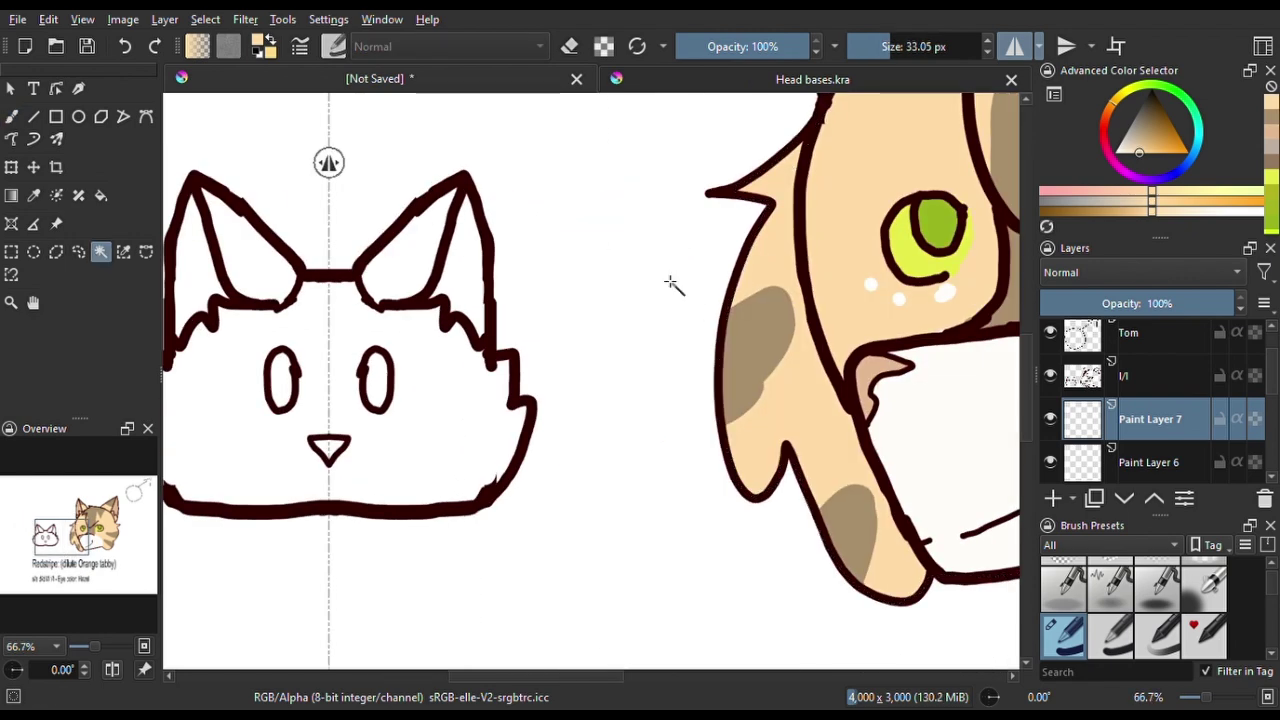
pyautogui.moveTo(672, 284); pyautogui.dragTo(852, 314)
pyautogui.press('b')
pyautogui.moveTo(428, 270)
pyautogui.mouseDown()
pyautogui.moveTo(402, 240)
pyautogui.moveTo(420, 318)
pyautogui.moveTo(500, 480)
pyautogui.moveTo(663, 450)
pyautogui.mouseUp()
pyautogui.press(']')
pyautogui.press(']')
pyautogui.press(']')
pyautogui.moveTo(665, 404)
pyautogui.mouseDown()
pyautogui.moveTo(623, 457)
pyautogui.moveTo(471, 334)
pyautogui.mouseUp()
pyautogui.moveTo(508, 380); pyautogui.dragTo(290, 380)
# Add a layer and paint muted brown ear tips, a forked central stripe and two stripes per cheek on the small head
pyautogui.click(1053, 498)
pyautogui.moveTo(196, 255); pyautogui.dragTo(366, 305)
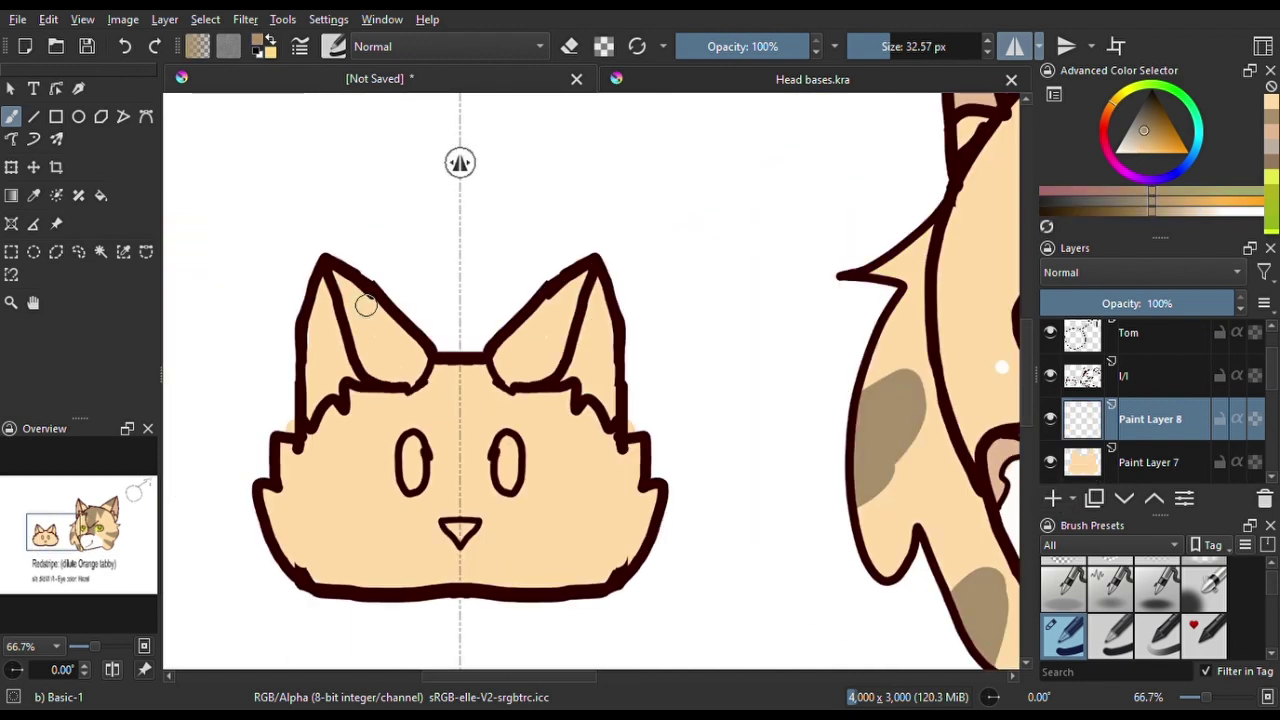
pyautogui.scroll(2, 431, 366)
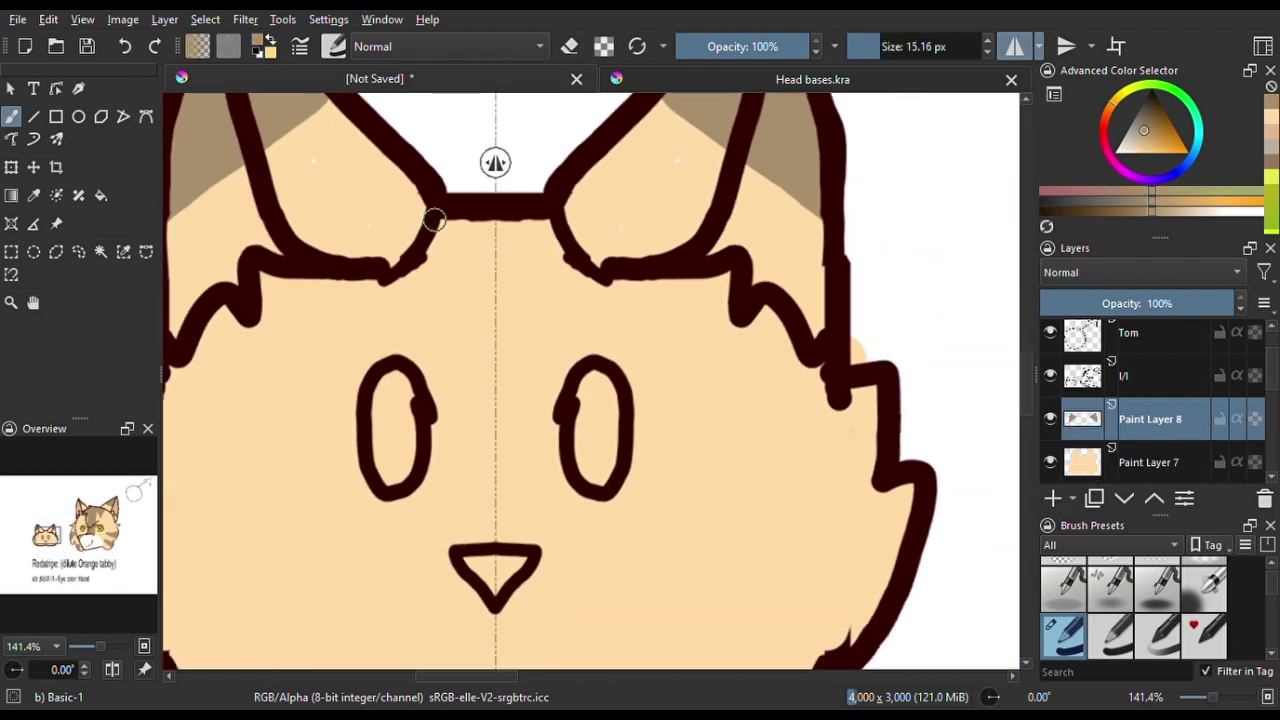
pyautogui.moveTo(467, 218); pyautogui.dragTo(490, 473)
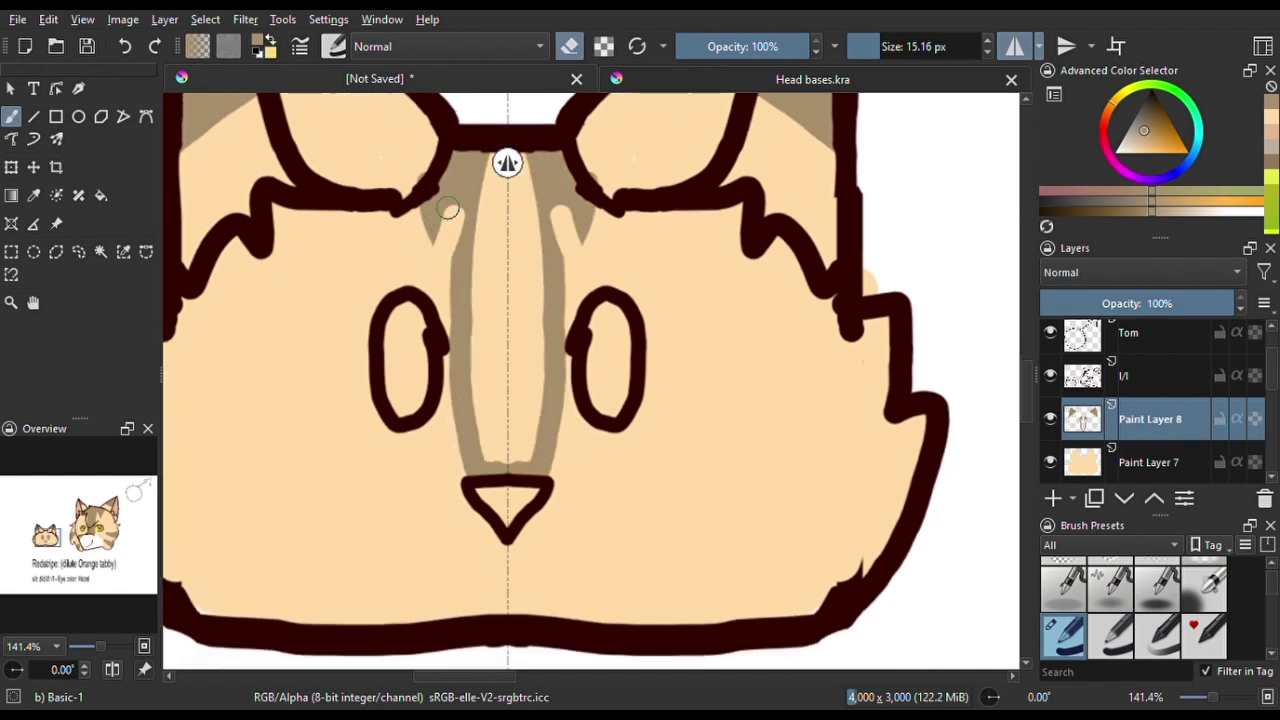
pyautogui.moveTo(470, 296)
pyautogui.mouseDown()
pyautogui.moveTo(500, 306)
pyautogui.moveTo(671, 246)
pyautogui.mouseUp()
pyautogui.moveTo(329, 414)
pyautogui.mouseDown()
pyautogui.moveTo(286, 391)
pyautogui.moveTo(435, 543)
pyautogui.mouseUp()
# Add a layer beneath the stripes and paint the small head's white muzzle and three white spots under each eye
pyautogui.click(1052, 497)
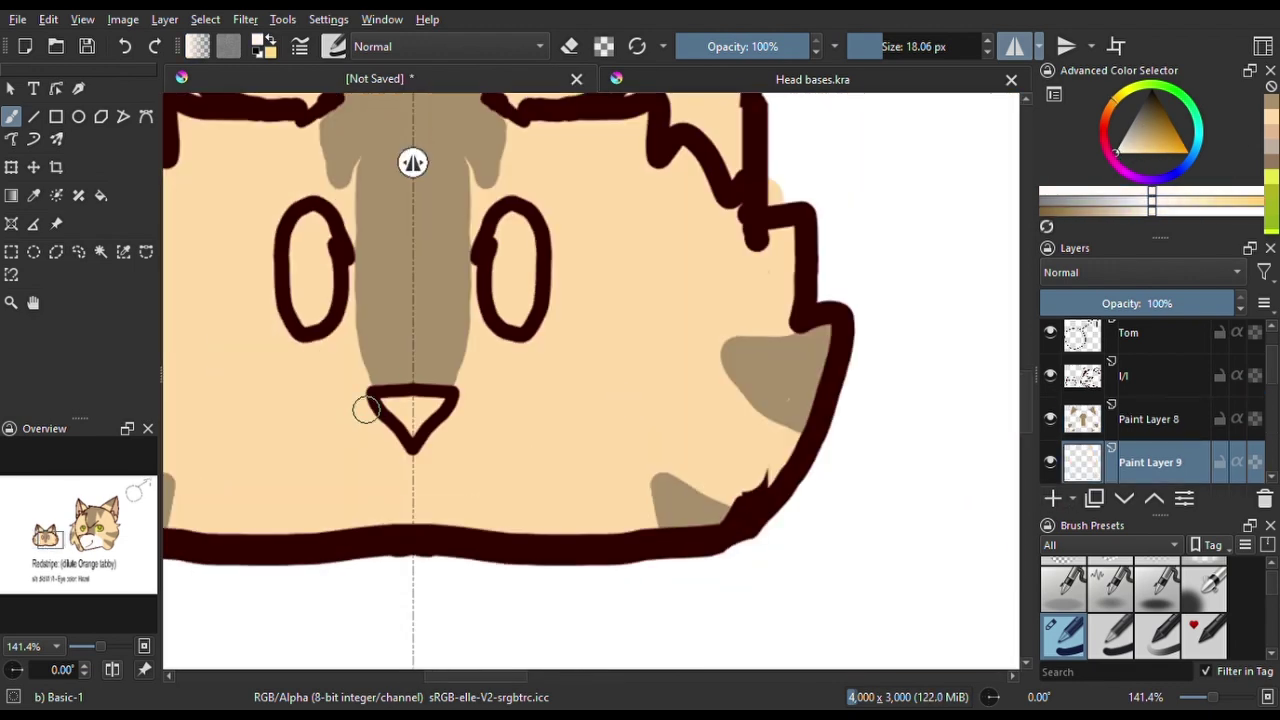
pyautogui.moveTo(527, 371)
pyautogui.mouseDown()
pyautogui.moveTo(349, 435)
pyautogui.moveTo(668, 466)
pyautogui.moveTo(456, 340)
pyautogui.mouseUp()
pyautogui.press('-')
pyautogui.moveTo(820, 279); pyautogui.dragTo(427, 405)
# Add a layer above the stripes and paint the small head's nose and inner ears pinkish tan
pyautogui.click(1087, 425)
pyautogui.scroll(4, 629, 266)
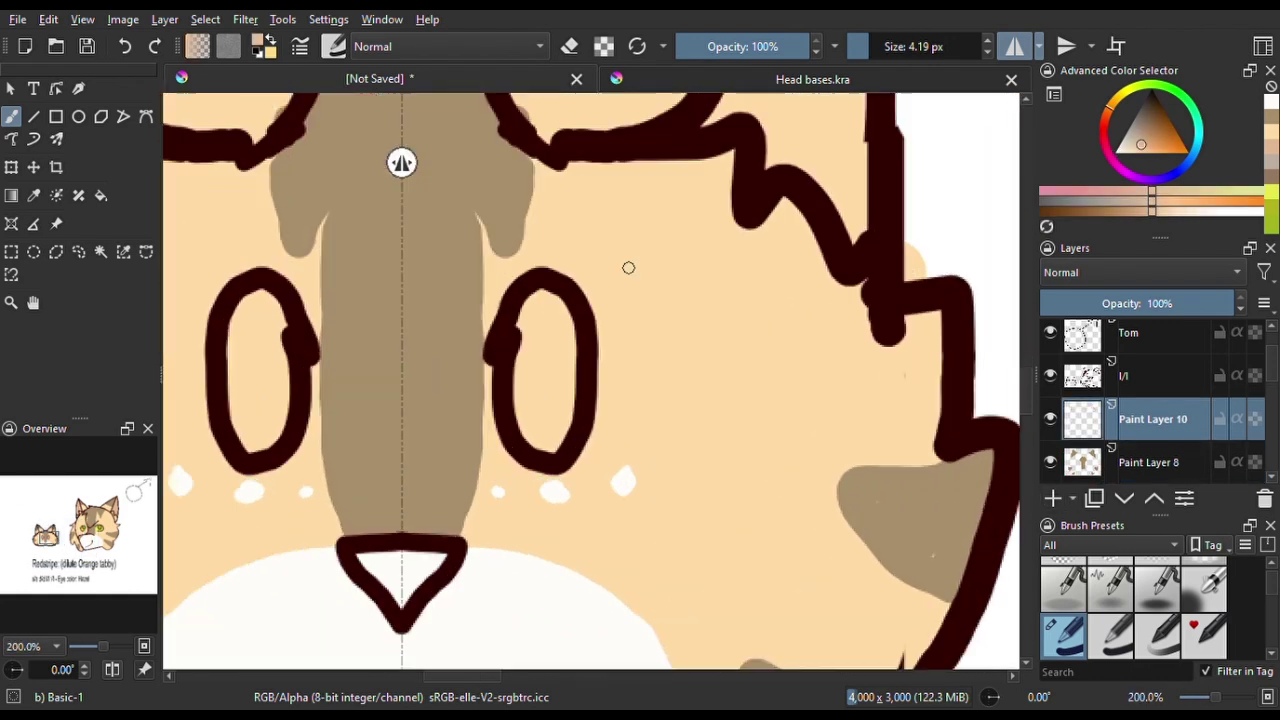
pyautogui.moveTo(629, 266)
pyautogui.mouseDown()
pyautogui.moveTo(715, 200)
pyautogui.moveTo(349, 350)
pyautogui.moveTo(314, 543)
pyautogui.moveTo(294, 371)
pyautogui.mouseUp()
pyautogui.press(']')
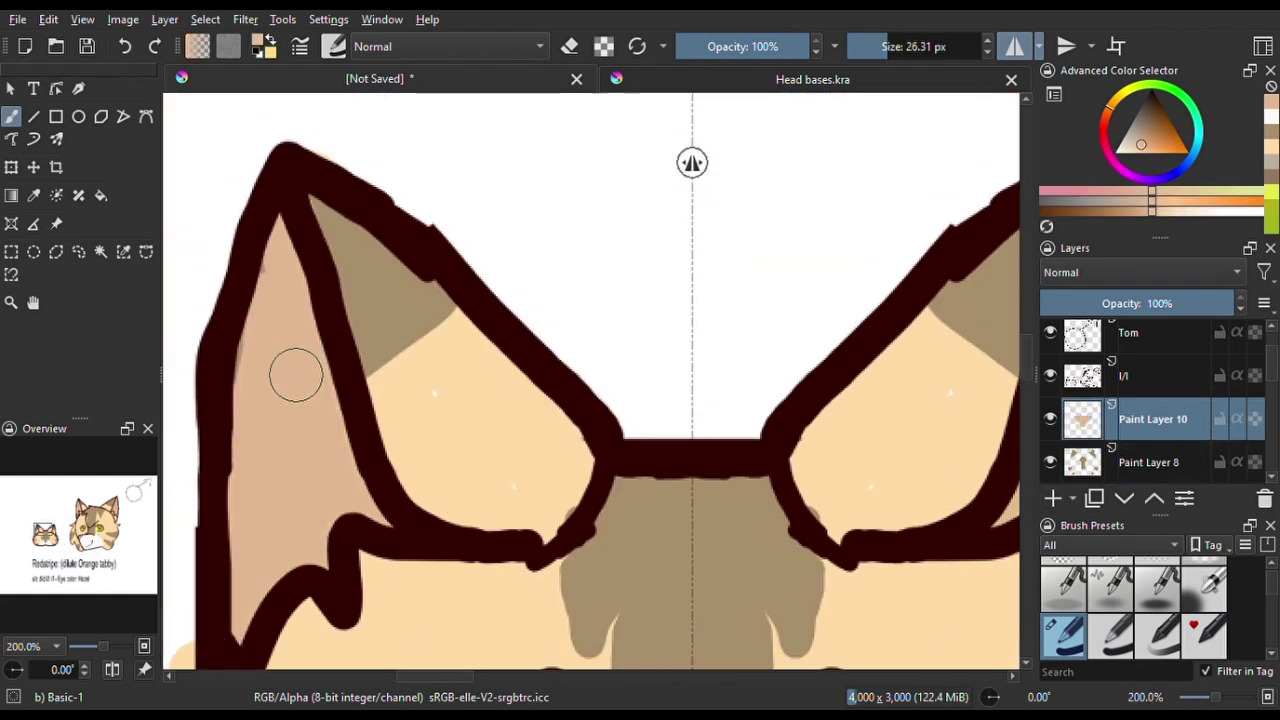
pyautogui.scroll(-3, 457, 294)
# Fill both small-head eyes with the yellow-green sampled from the large head's eye
pyautogui.moveTo(457, 294); pyautogui.dragTo(300, 300)
pyautogui.keyDown('ctrl'); pyautogui.click(750, 318); pyautogui.keyUp('ctrl')
pyautogui.scroll(2, 725, 397)
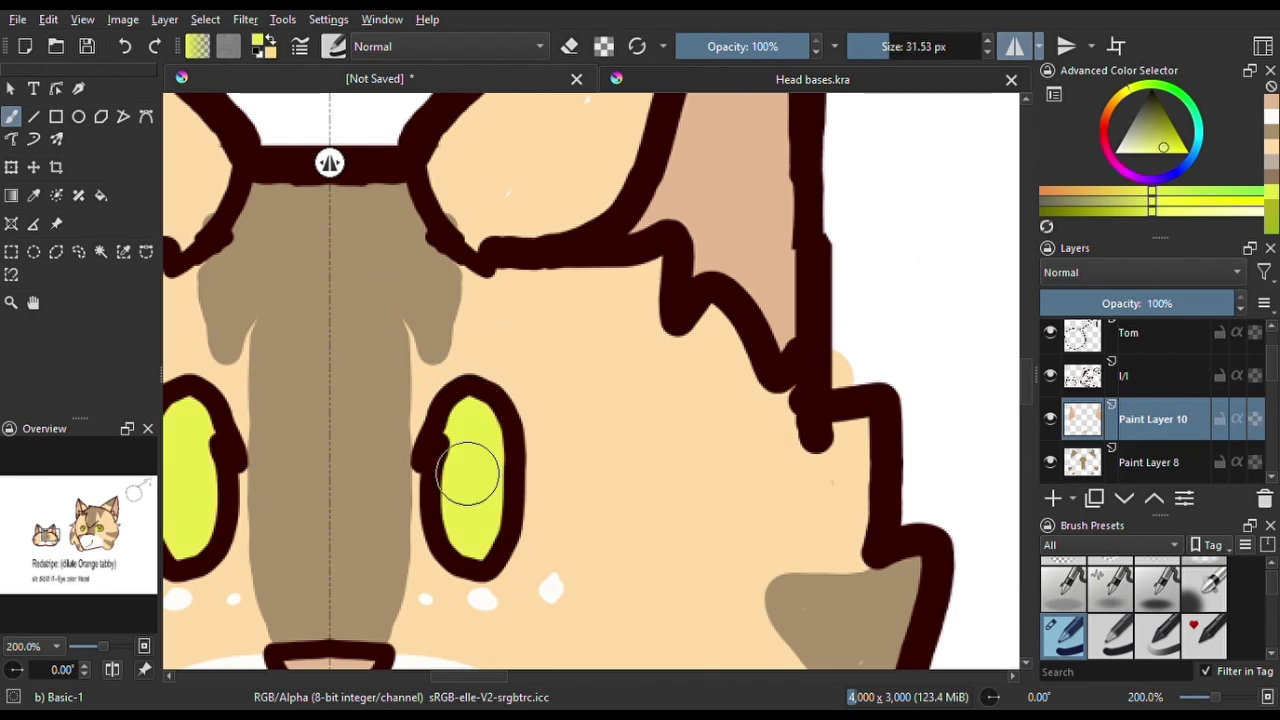
# Paint the upper half of both small-head eyes darker green with a brush of about 8 px
pyautogui.scroll(-3, 467, 473)
pyautogui.scroll(5, 520, 420)
pyautogui.scroll(-2, 500, 420)
pyautogui.press('[')
pyautogui.press('[')
pyautogui.press('[')
pyautogui.press('[')
pyautogui.scroll(1, 480, 420)
pyautogui.moveTo(410, 415); pyautogui.dragTo(502, 414)
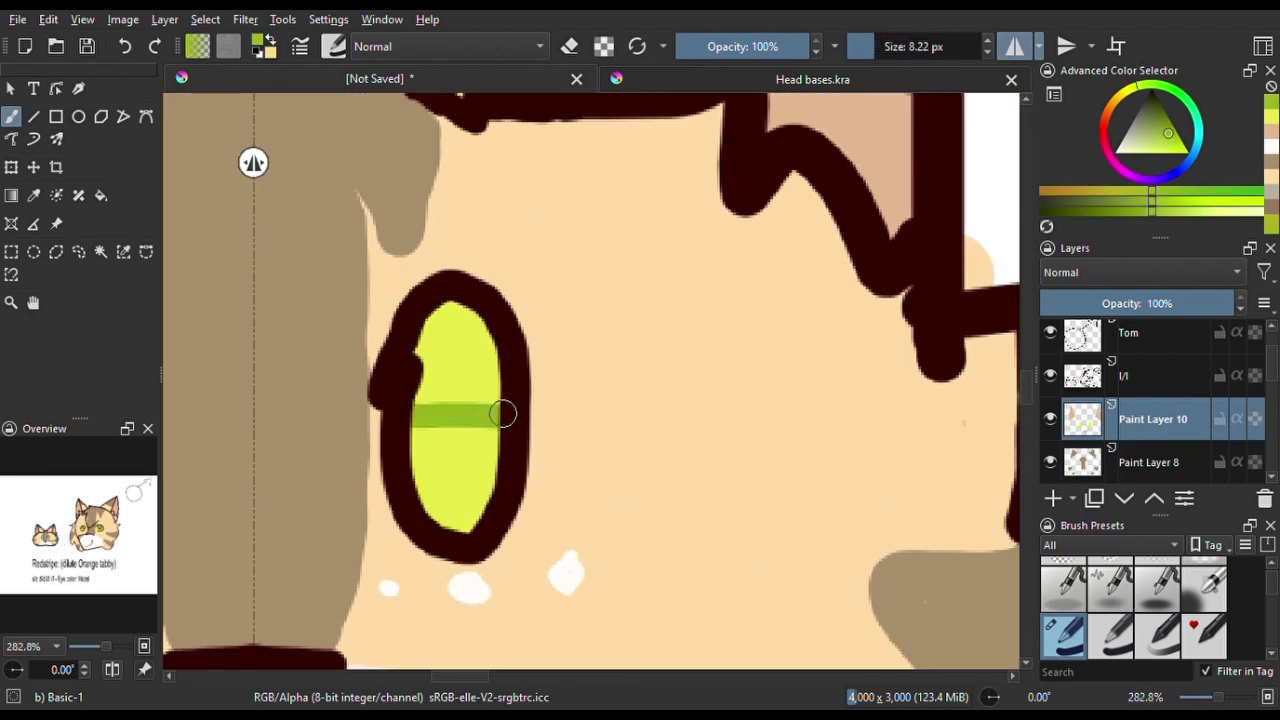
pyautogui.scroll(-2, 414, 295)
pyautogui.scroll(-2, 1150, 420)
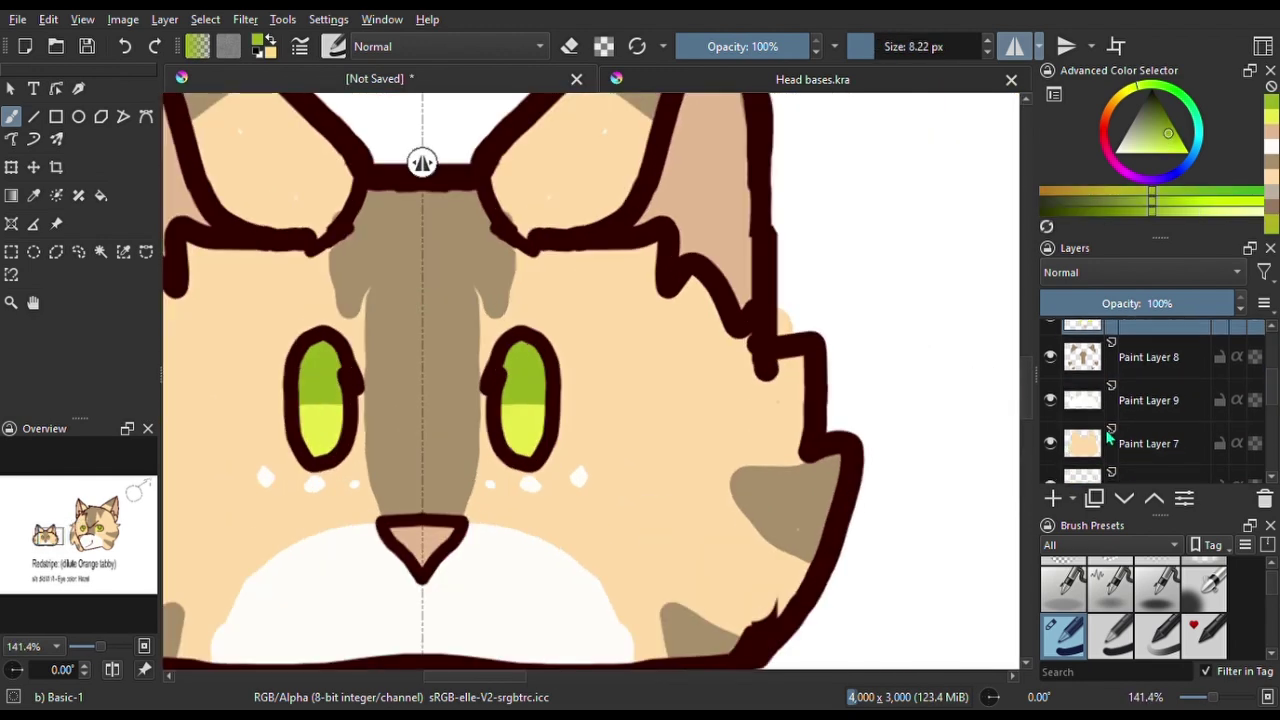
# Select the small head's base coat layer and set the brush to erase the overspill outside the outline
pyautogui.click(1150, 443)
pyautogui.press('e')
pyautogui.scroll(1, 552, 470)
pyautogui.scroll(-3, 552, 470)
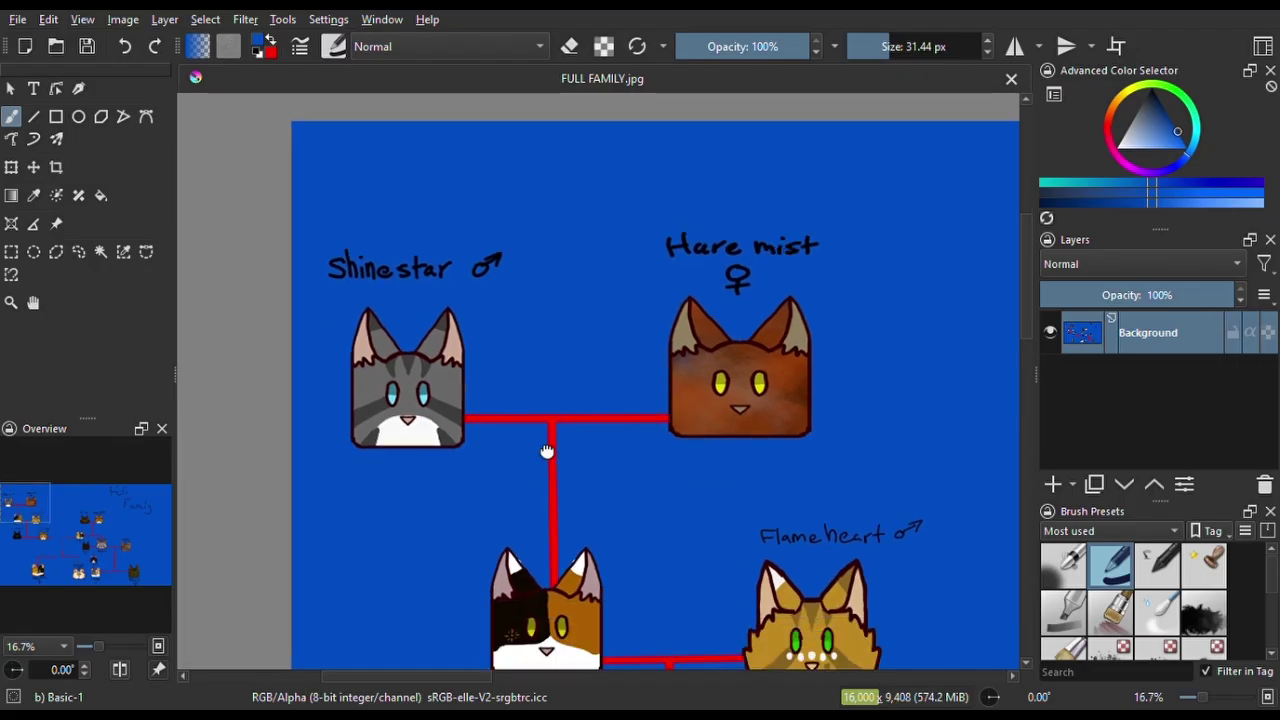
# Examine the FULL FAMILY.jpg family tree from Shinestar and Hare mist down to Russet foot and Tiger fur
pyautogui.moveTo(544, 459); pyautogui.dragTo(543, 516)
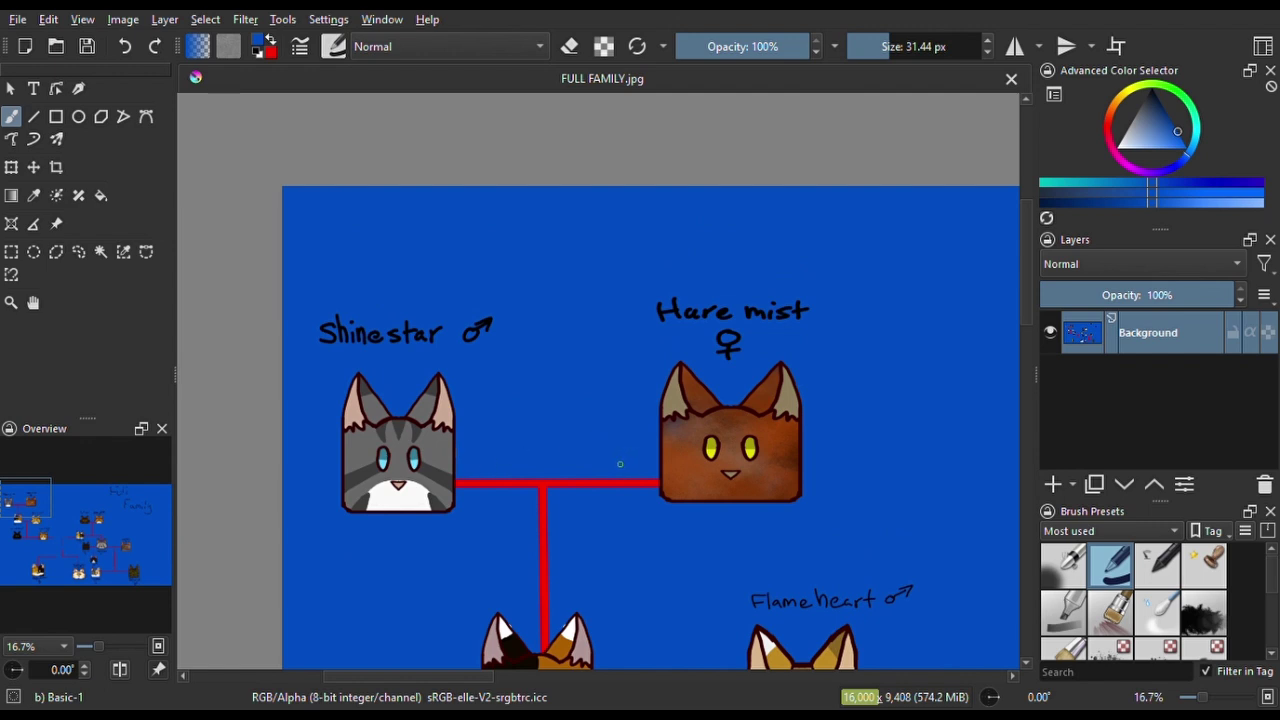
pyautogui.moveTo(563, 612)
pyautogui.mouseDown()
pyautogui.moveTo(560, 523)
pyautogui.moveTo(475, 302)
pyautogui.mouseUp()
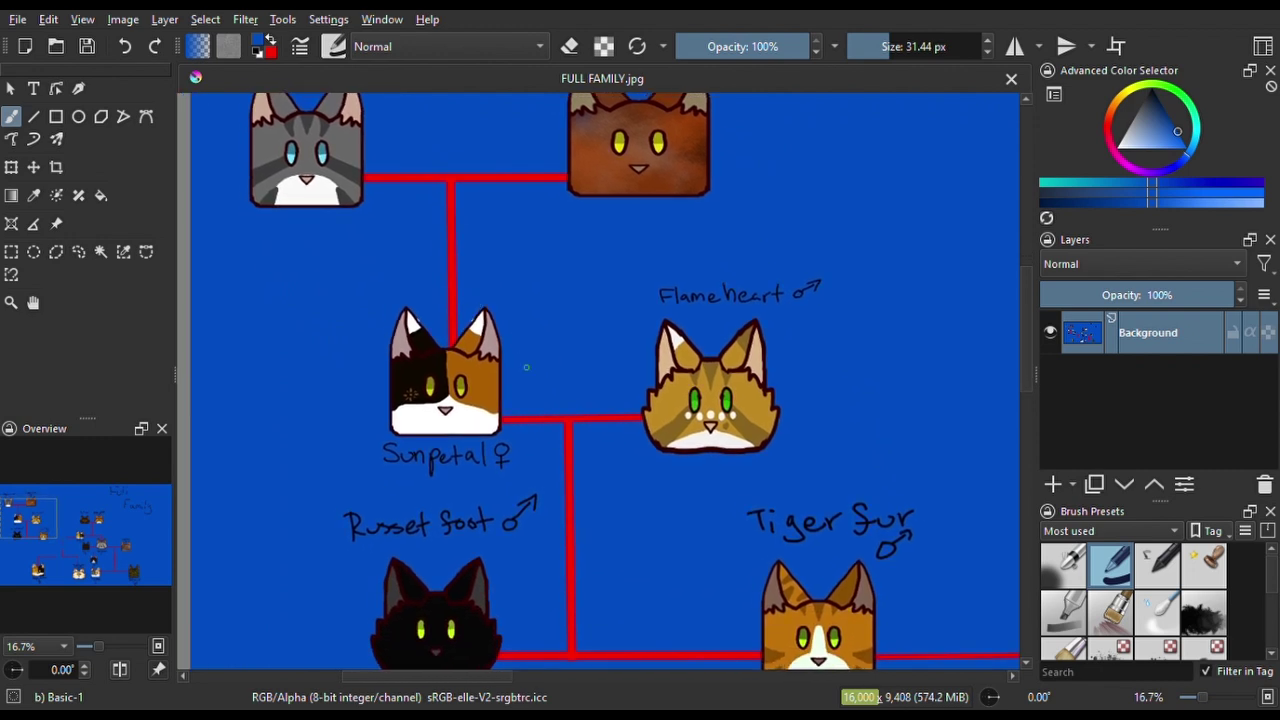
pyautogui.moveTo(626, 574)
pyautogui.mouseDown()
pyautogui.moveTo(620, 526)
pyautogui.moveTo(634, 511)
pyautogui.mouseUp()
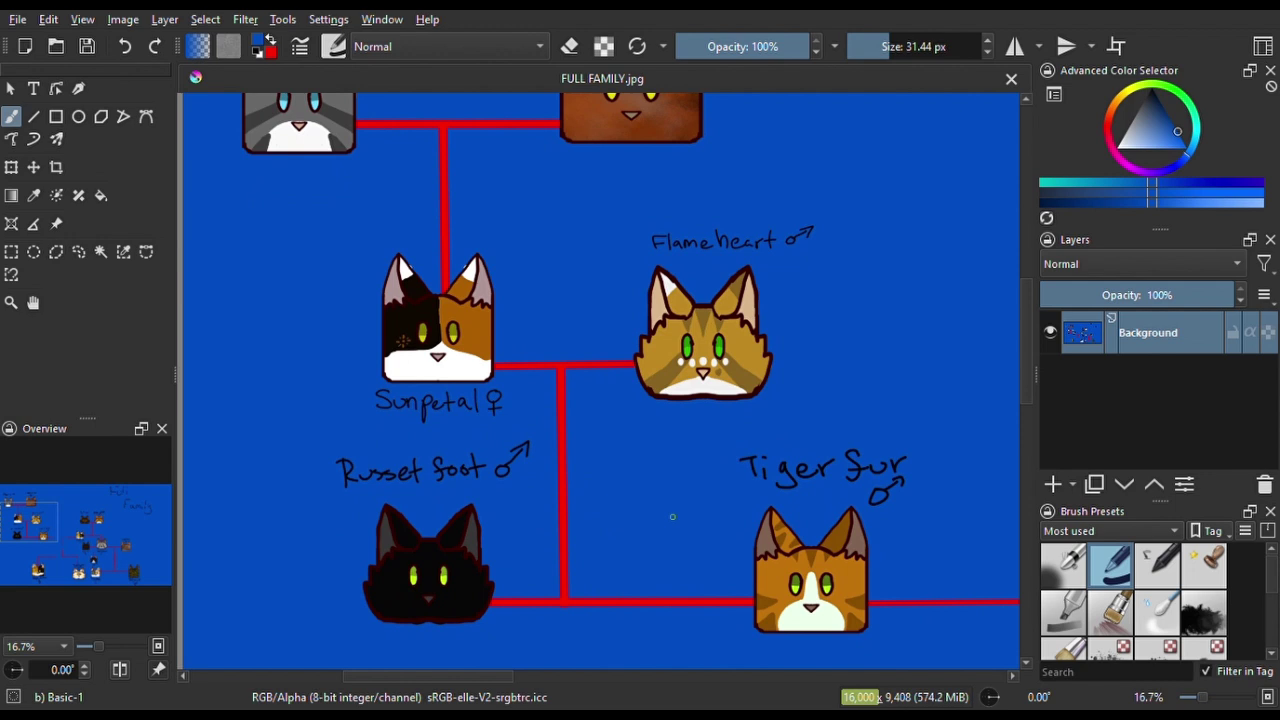
pyautogui.moveTo(668, 571)
pyautogui.mouseDown()
pyautogui.moveTo(666, 534)
pyautogui.moveTo(614, 438)
pyautogui.mouseUp()
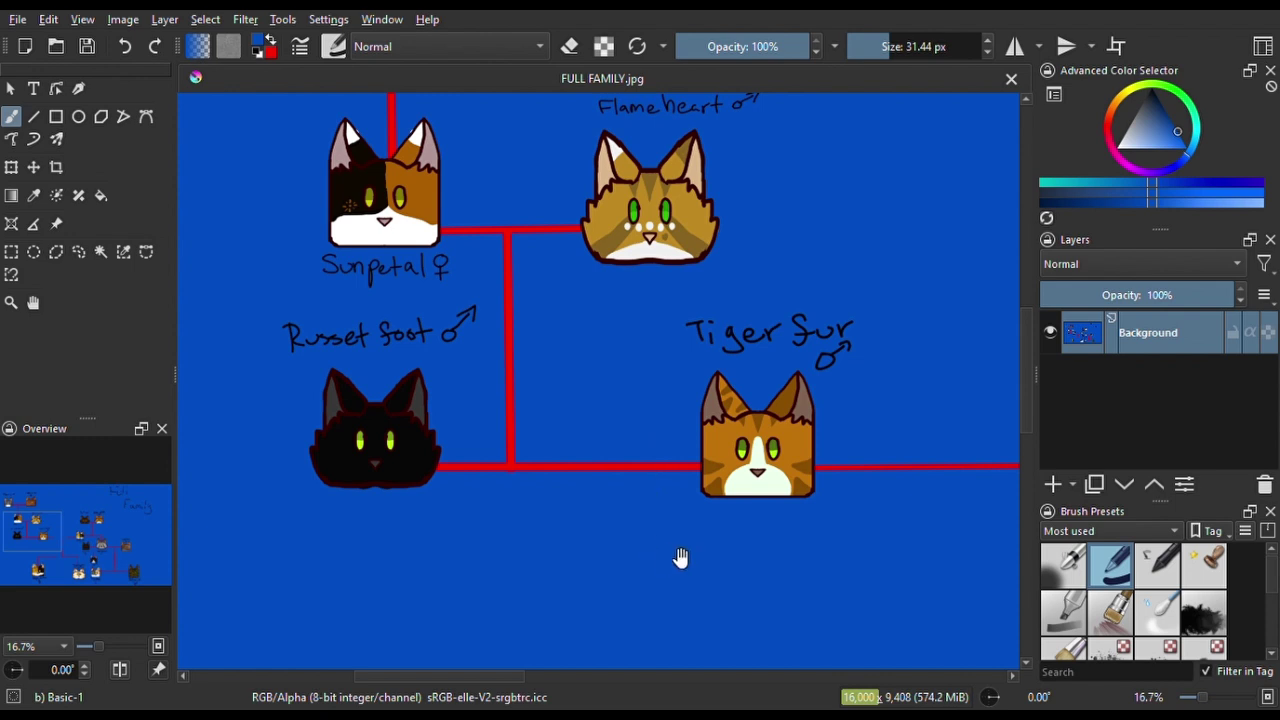
# Examine the family branch from Tall flame and Minnow stripe through Willowgaze and Lionstream to Artemis and Vineshadow
pyautogui.moveTo(680, 557); pyautogui.dragTo(369, 557)
pyautogui.moveTo(791, 436); pyautogui.dragTo(434, 634)
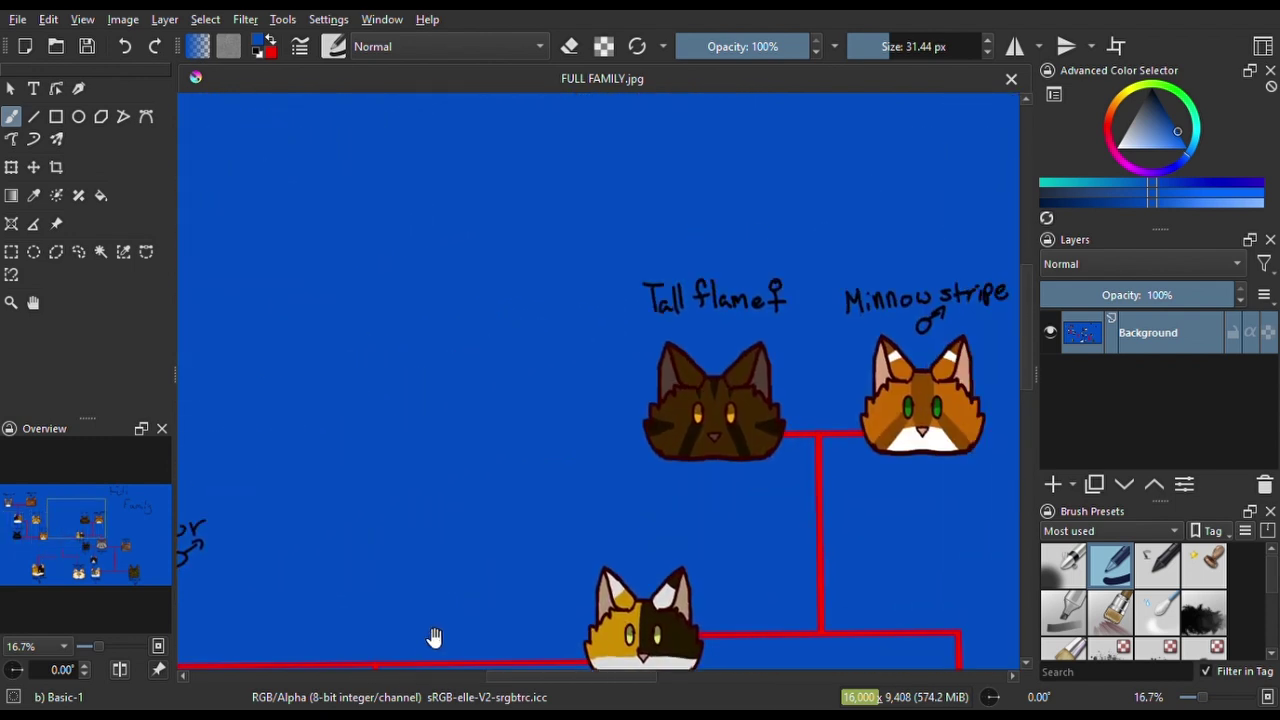
pyautogui.moveTo(628, 426); pyautogui.dragTo(483, 399)
pyautogui.moveTo(423, 446)
pyautogui.mouseDown()
pyautogui.moveTo(854, 485)
pyautogui.moveTo(431, 457)
pyautogui.mouseUp()
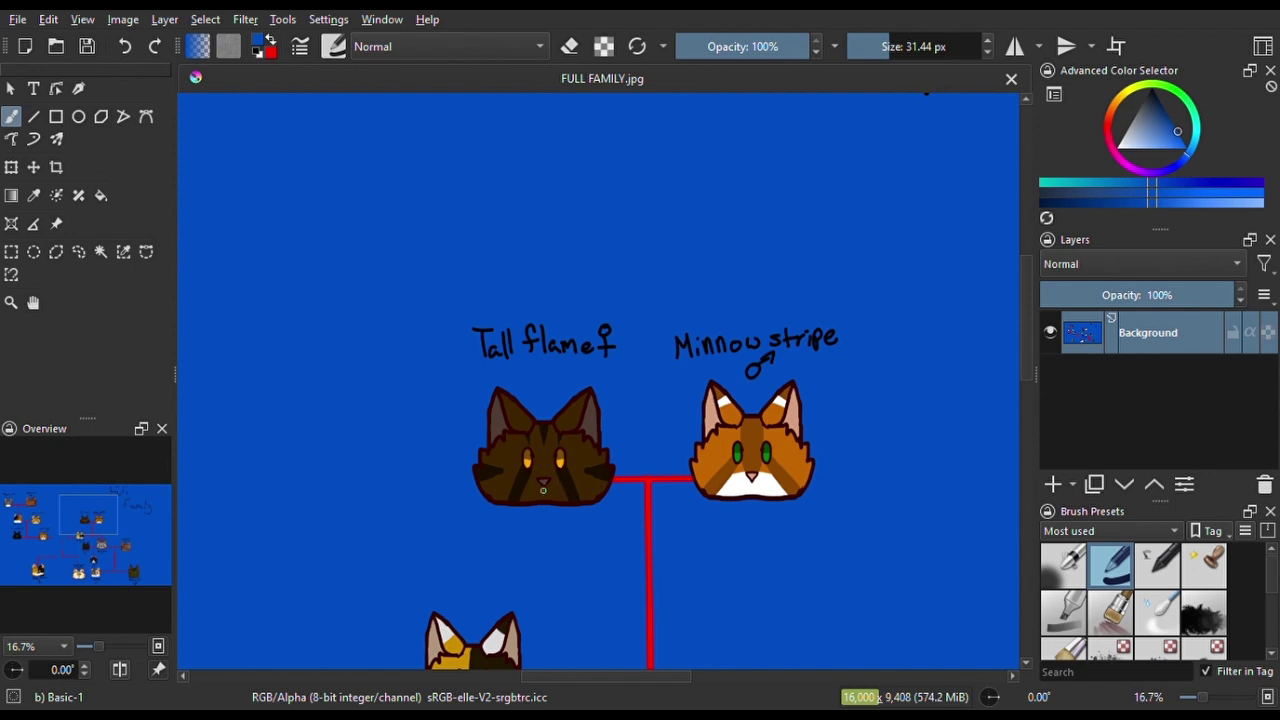
pyautogui.moveTo(557, 549); pyautogui.dragTo(534, 306)
pyautogui.moveTo(597, 423); pyautogui.dragTo(544, 333)
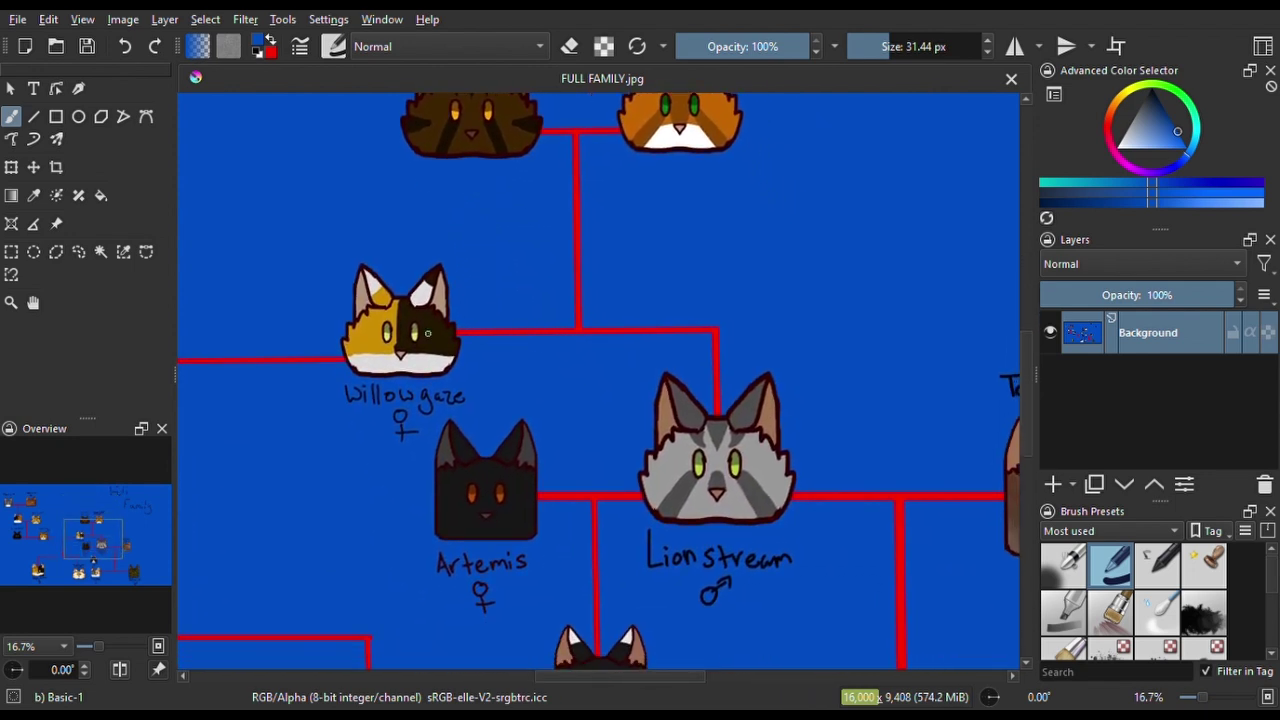
pyautogui.moveTo(651, 534); pyautogui.dragTo(564, 381)
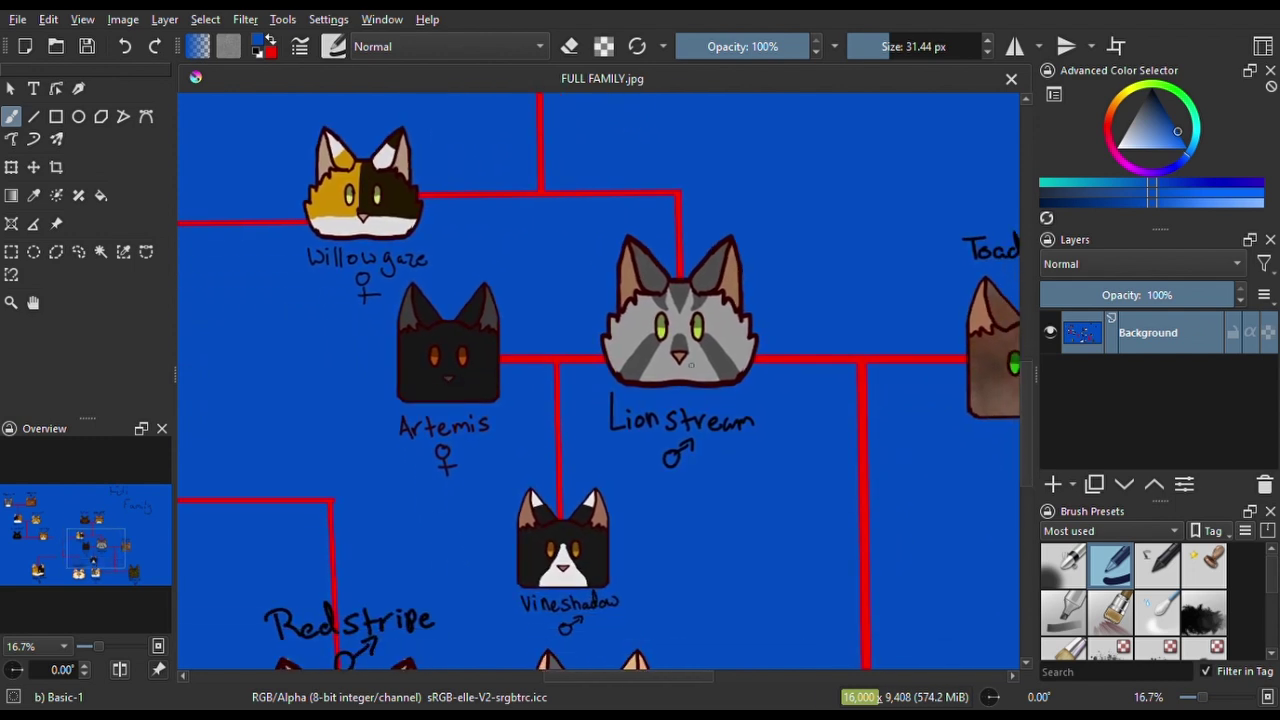
pyautogui.moveTo(795, 481); pyautogui.dragTo(789, 342)
pyautogui.moveTo(471, 444); pyautogui.dragTo(563, 529)
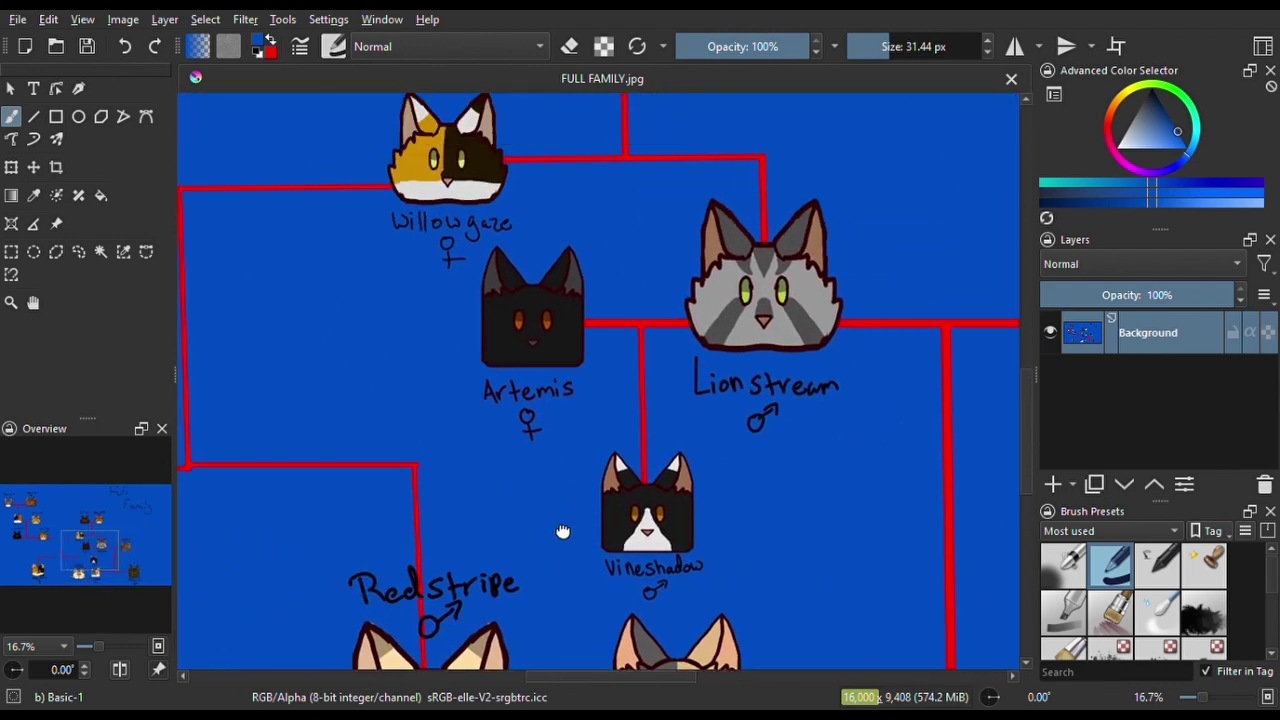
# Follow the line from Willowgaze to Sagewhisker and Redstripe, and review the whole Full Family tree
pyautogui.moveTo(426, 323); pyautogui.dragTo(500, 409)
pyautogui.moveTo(254, 379); pyautogui.dragTo(594, 294)
pyautogui.moveTo(637, 477); pyautogui.dragTo(513, 274)
pyautogui.moveTo(561, 424); pyautogui.dragTo(659, 399)
pyautogui.scroll(-1, 659, 399)
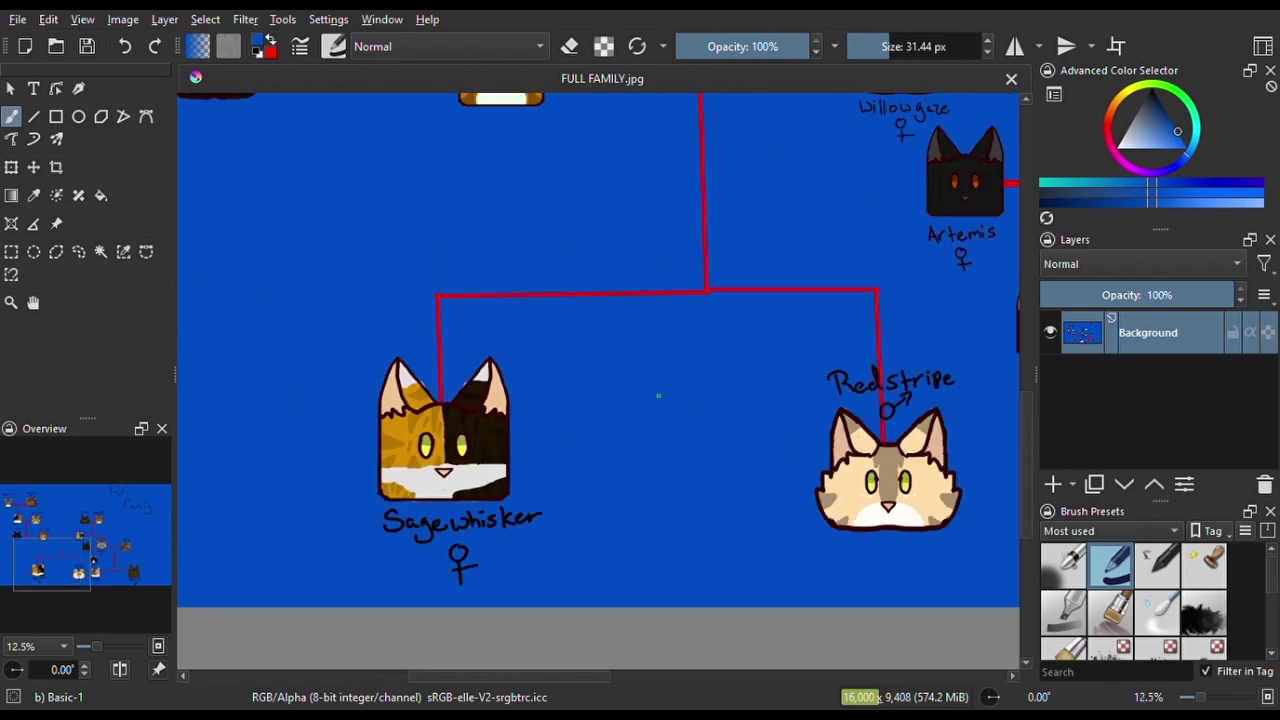
pyautogui.scroll(-2, 595, 376)
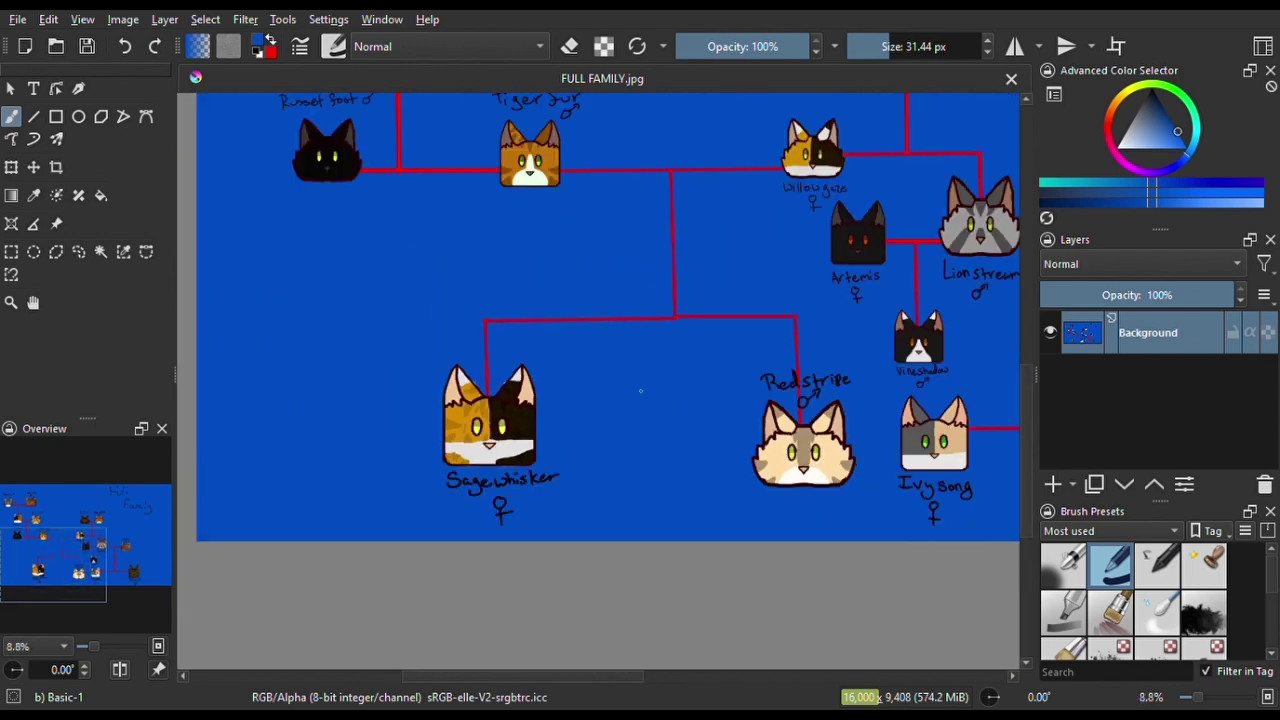
pyautogui.scroll(-1, 599, 388)
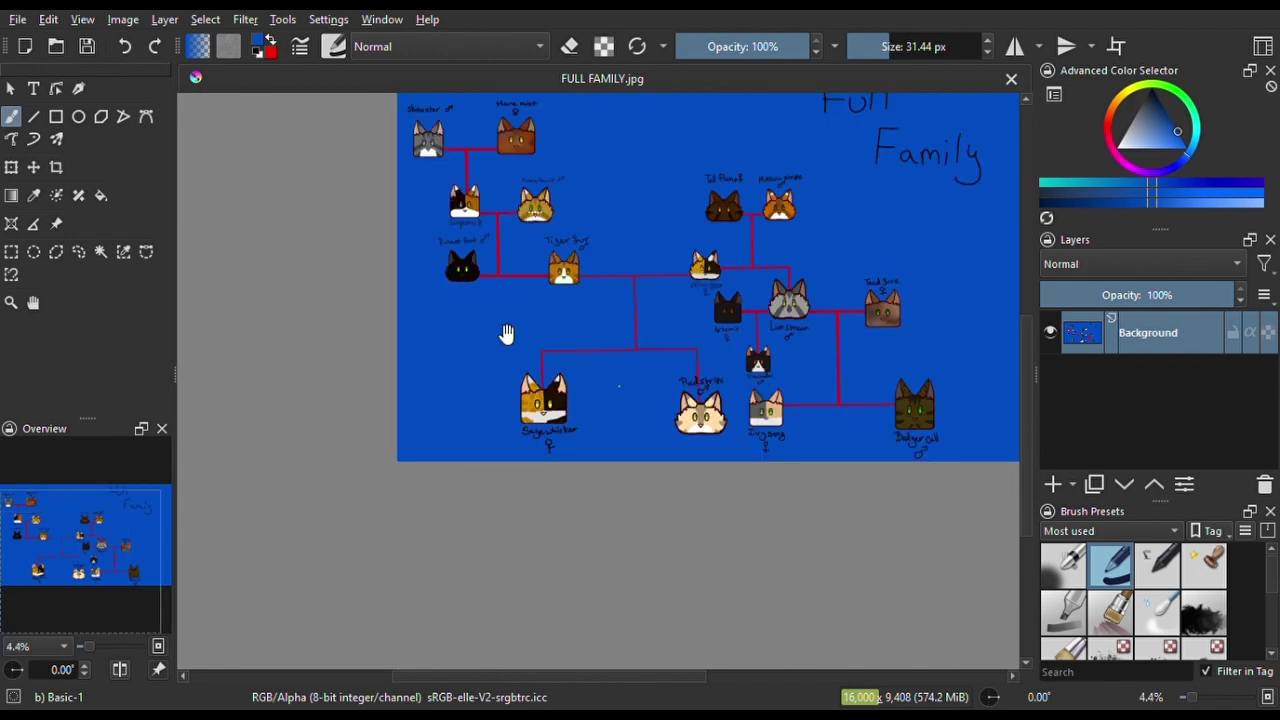
pyautogui.moveTo(507, 373); pyautogui.dragTo(481, 454)
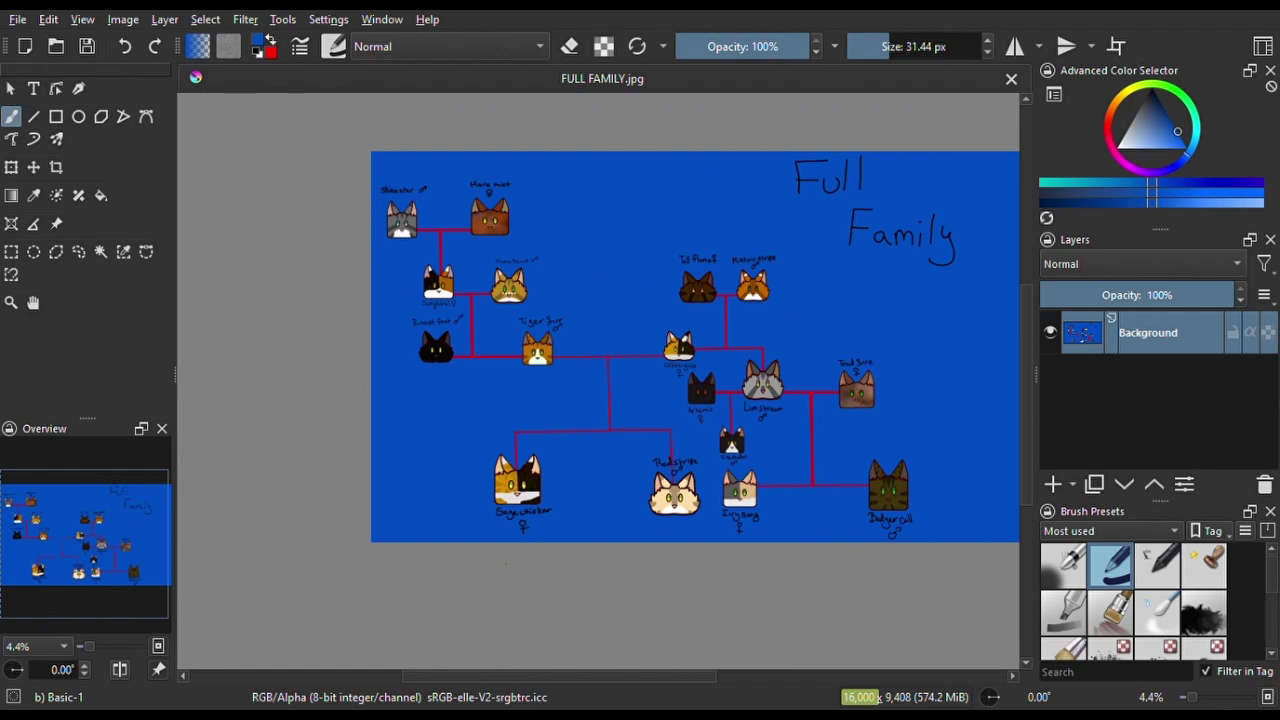